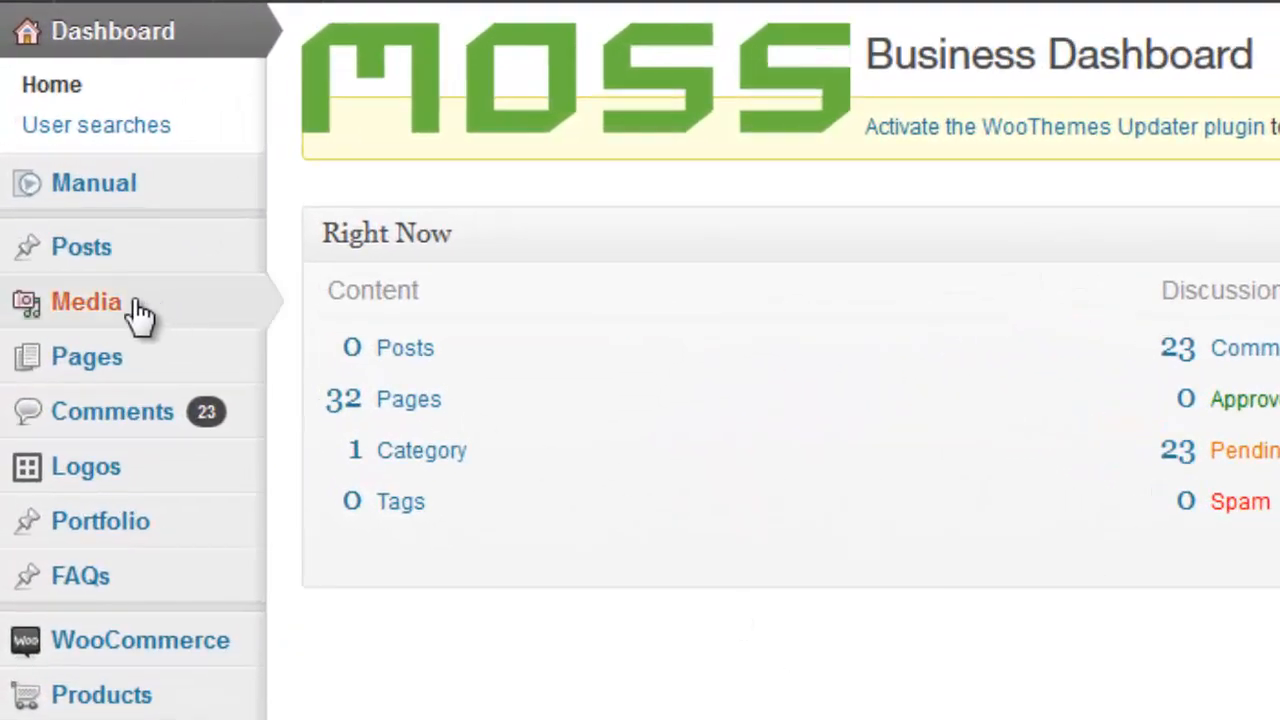
Upload all product images from the RYTOOL IMPACT 800 x 800 folder as new media
mouse_move(137, 306)
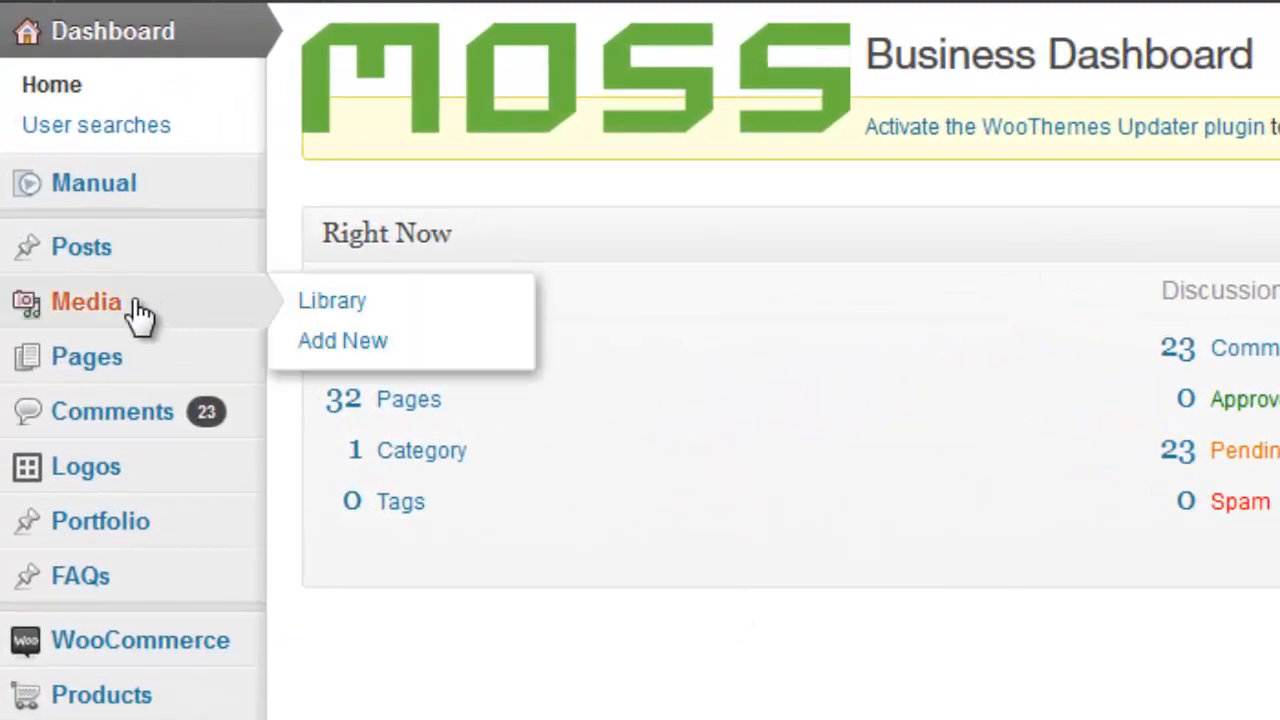
left_click(358, 352)
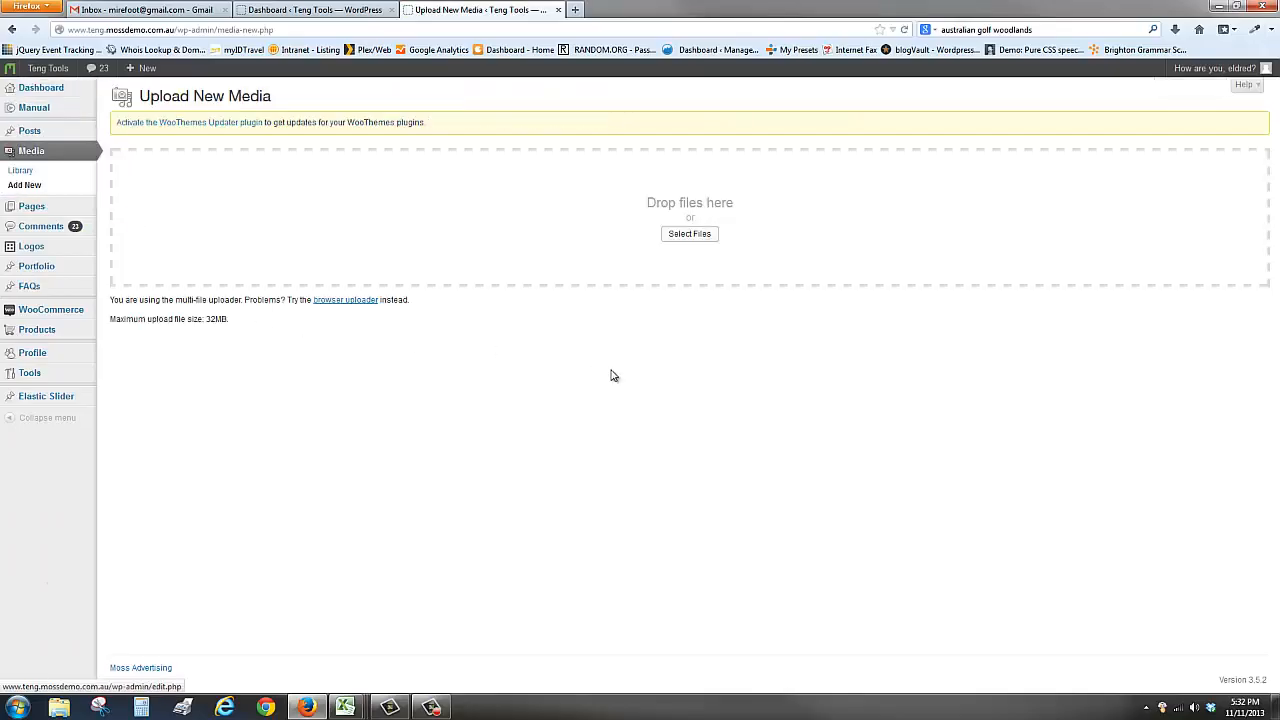
left_click(689, 234)
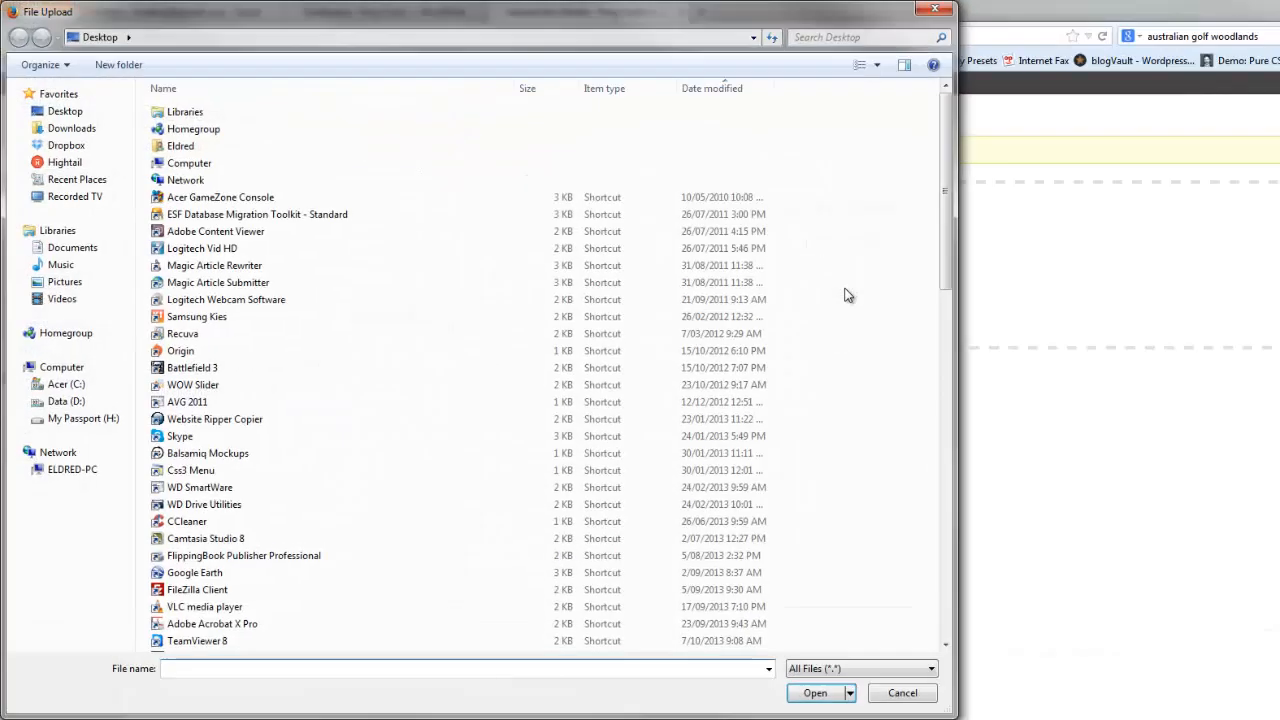
left_click(62, 164)
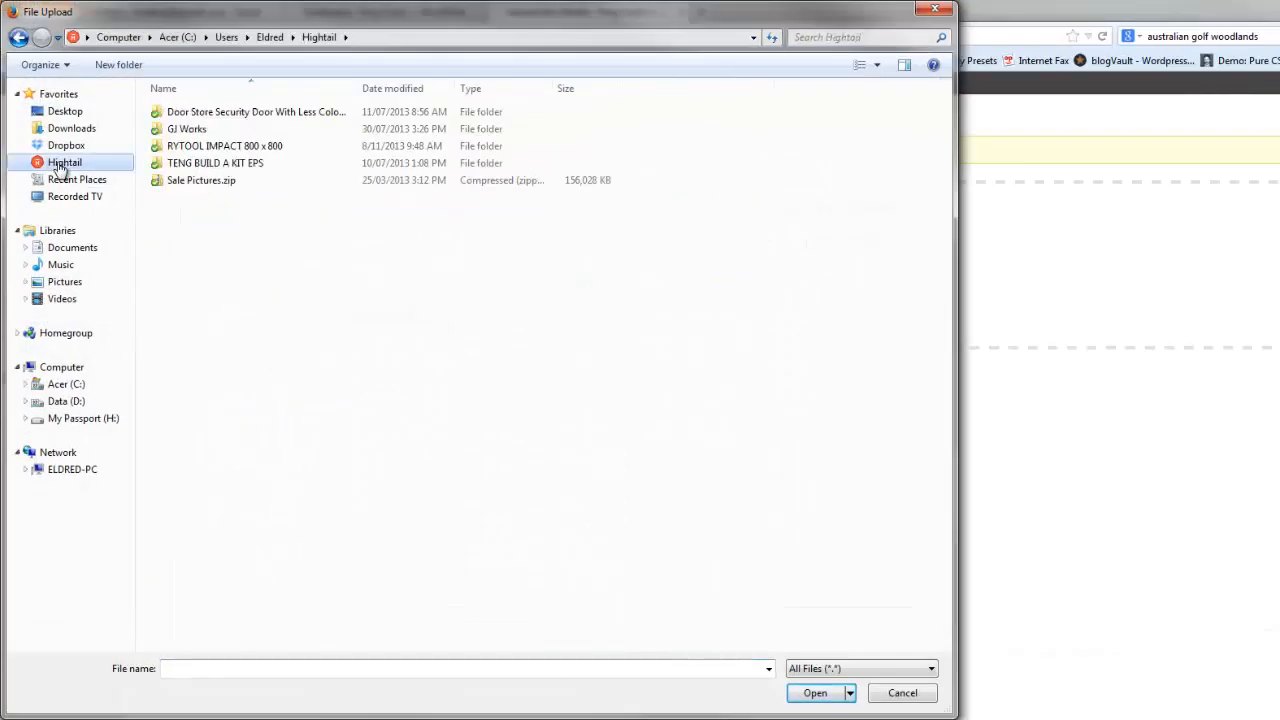
double_click(215, 148)
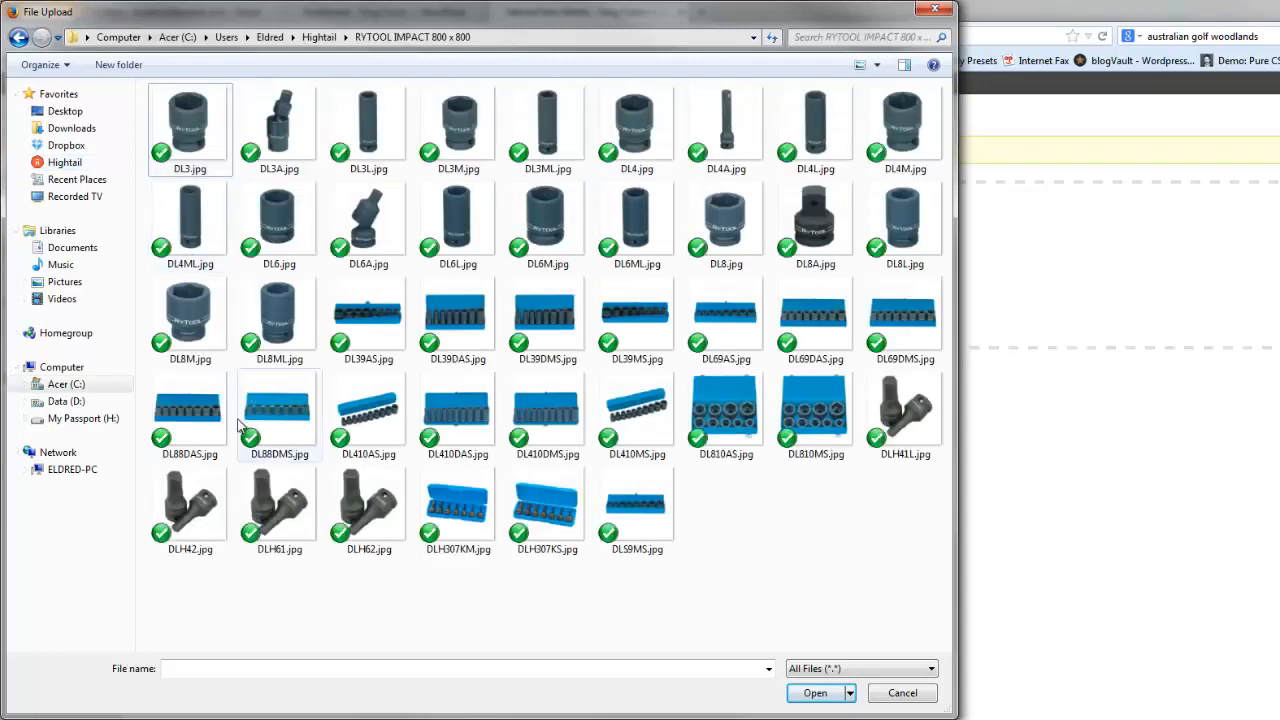
left_click(188, 135)
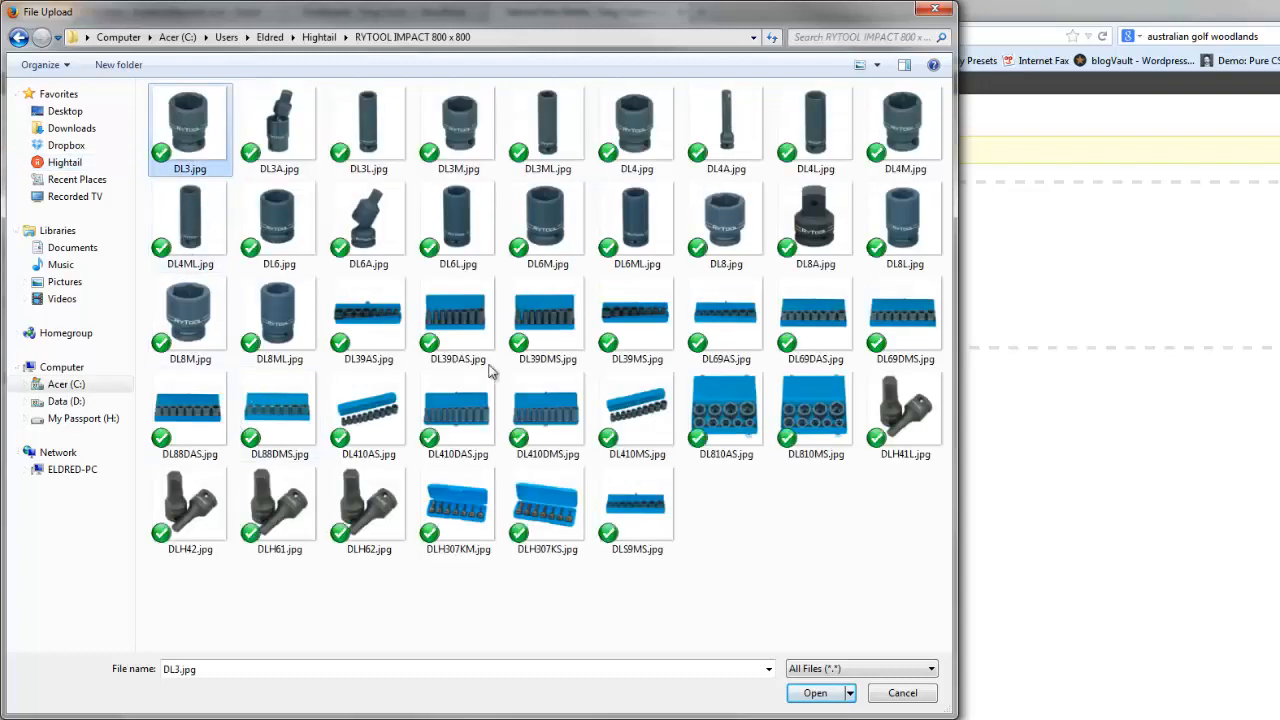
left_click(637, 510, "shift")
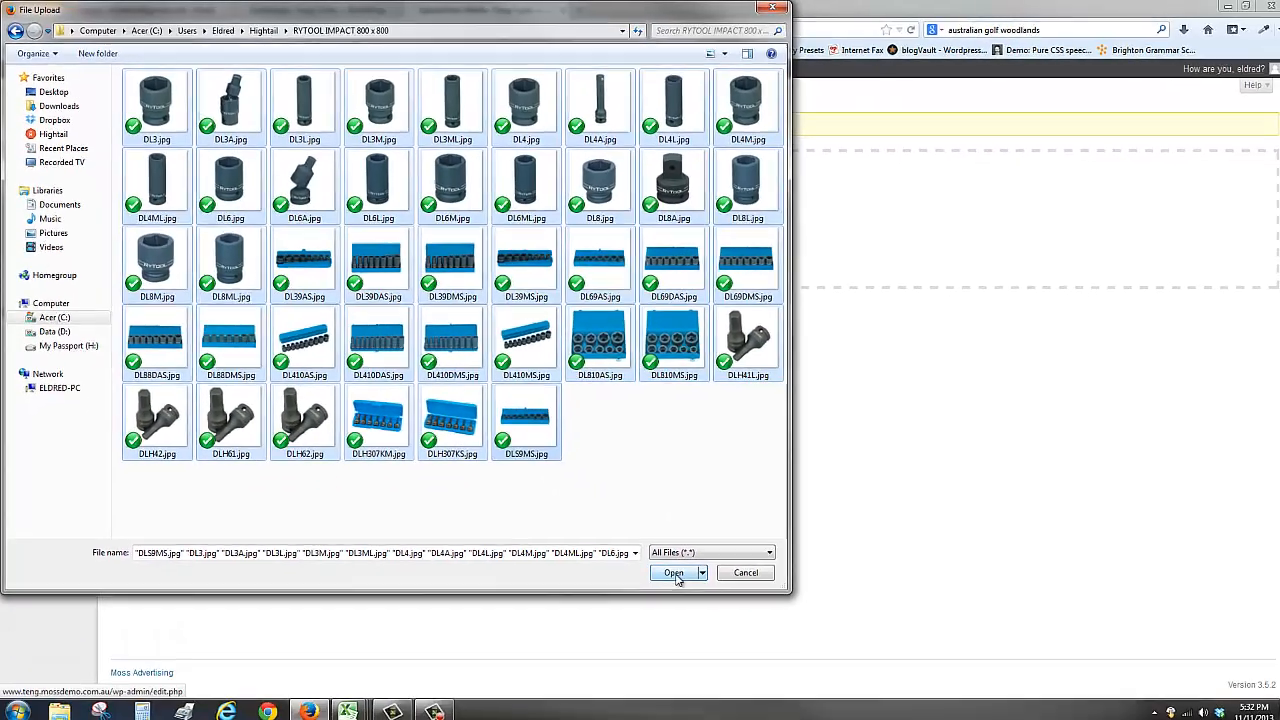
left_click(674, 573)
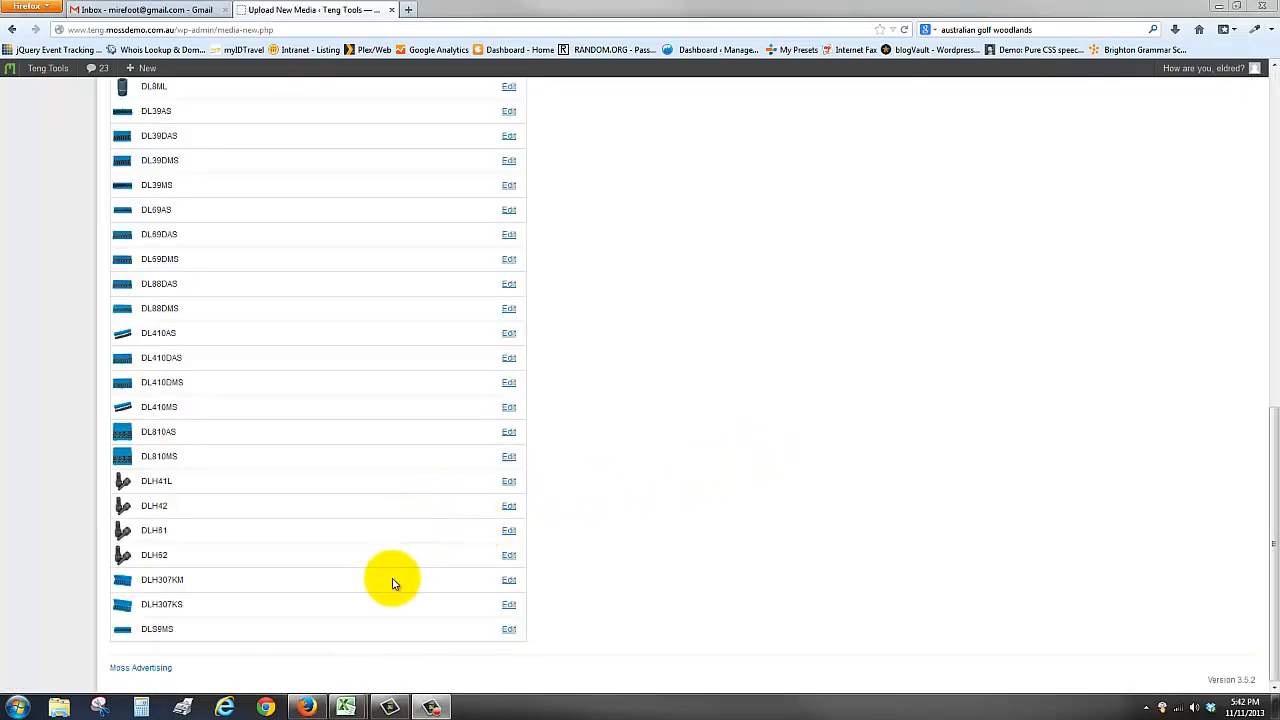
Open the Import Products page of the WooCommerce CSV Import Suite
scroll(570, 515, "up", 15)
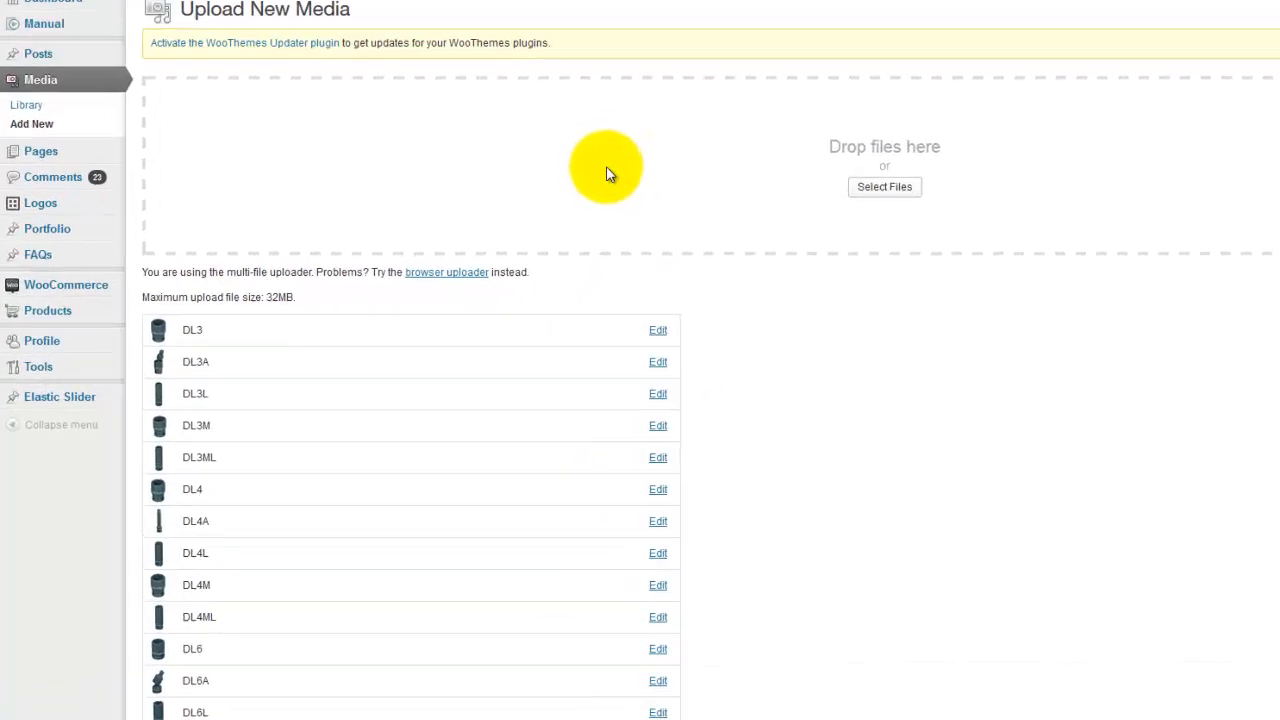
mouse_move(110, 250)
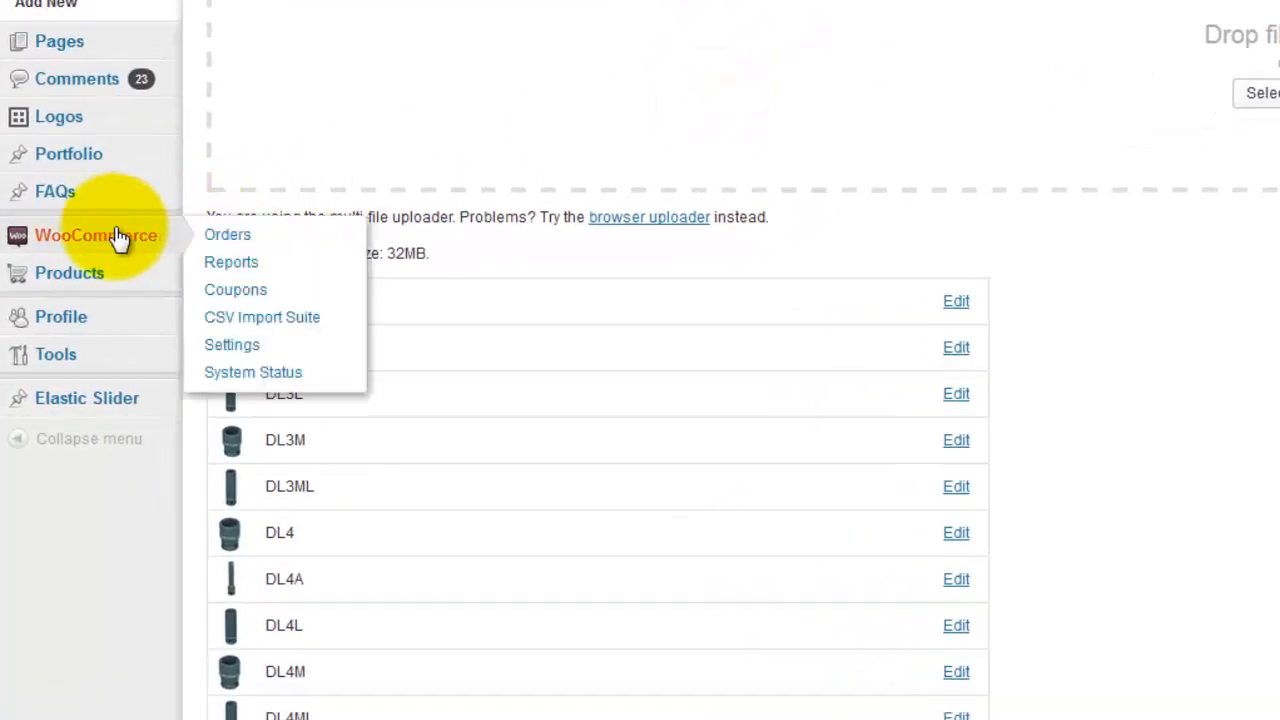
left_click(254, 324)
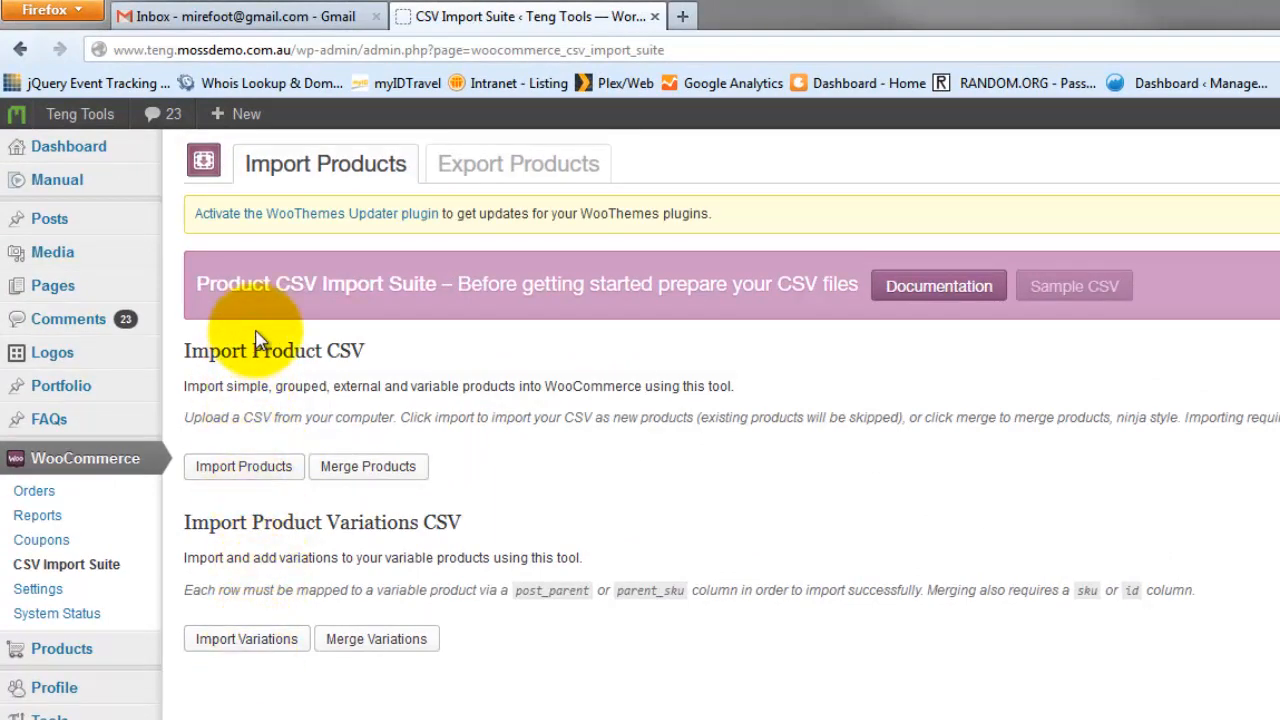
left_click(250, 473)
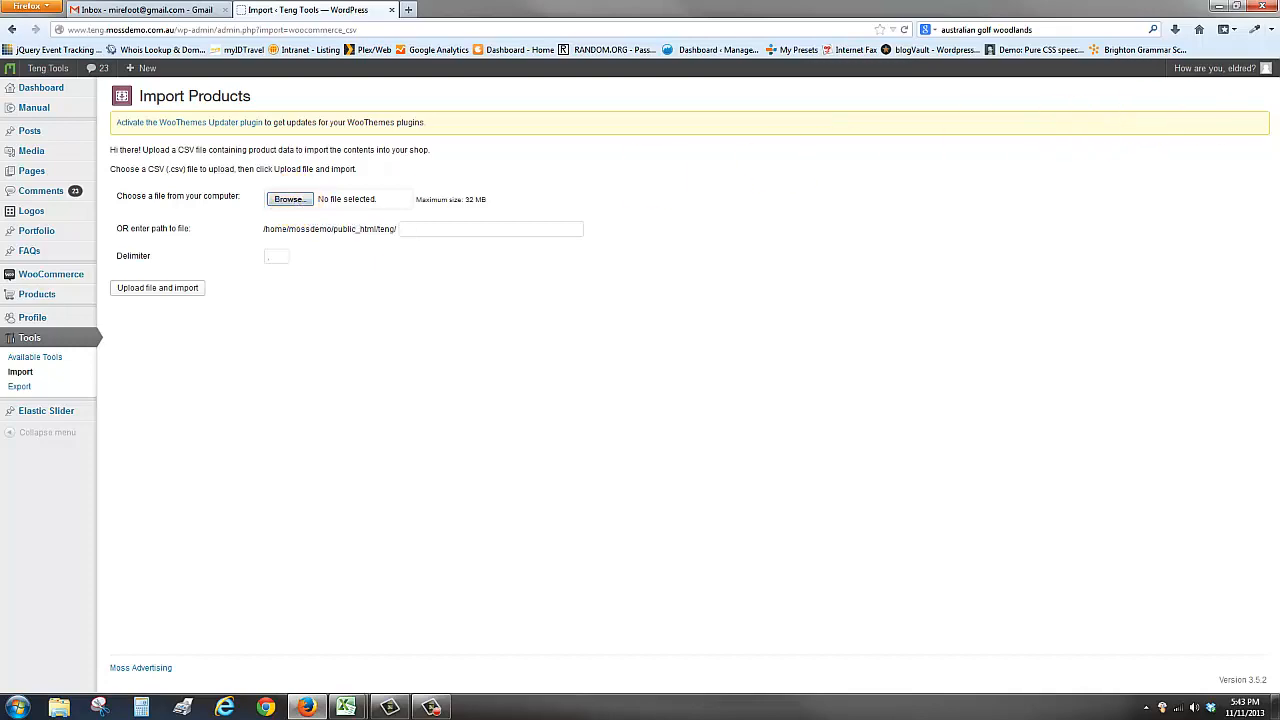
Switch to Excel and maximize the window holding the simple and variable product workbooks
left_click_drag(1279, 10, 684, 114)
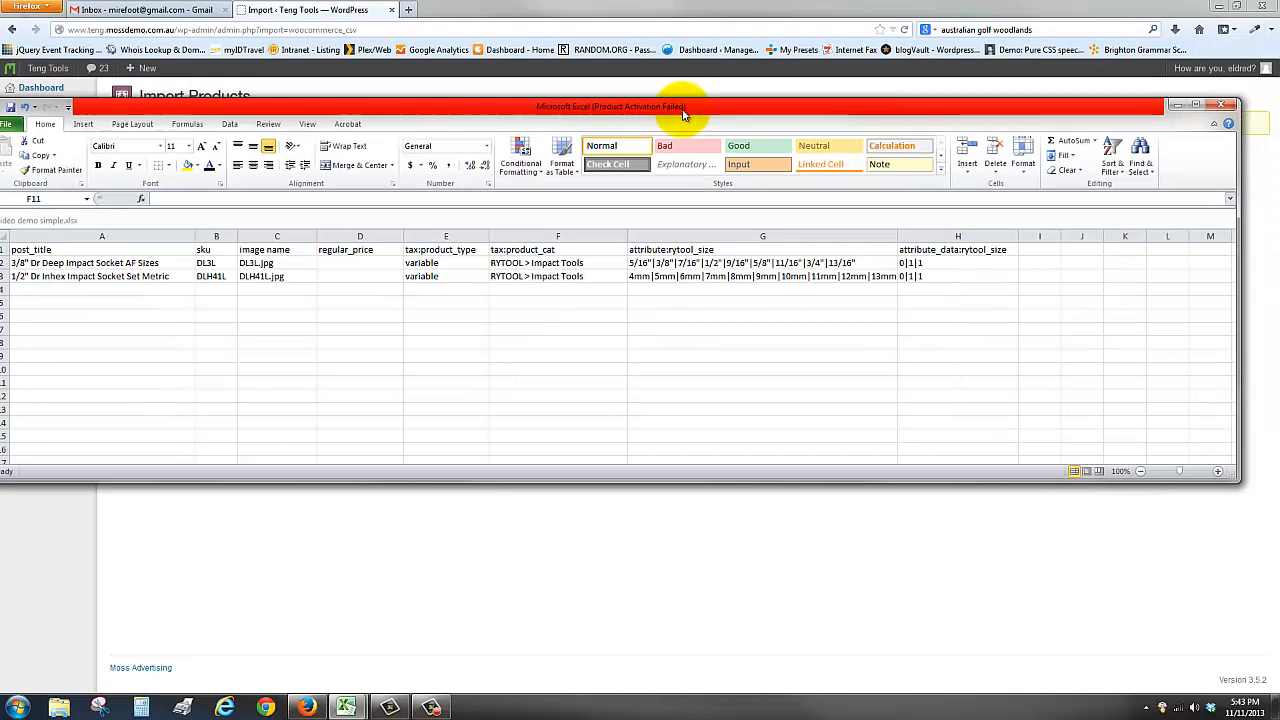
left_click(1195, 104)
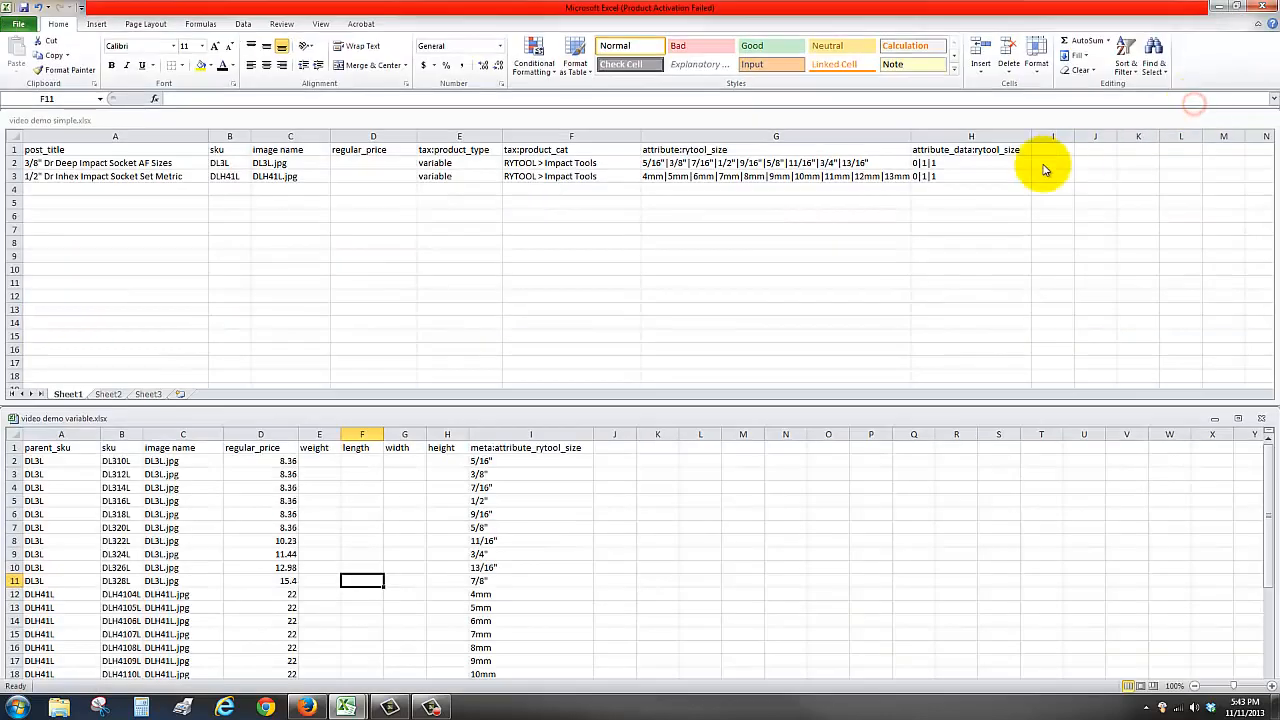
scroll(466, 323, "down", 2)
scroll(466, 323, "up", 2)
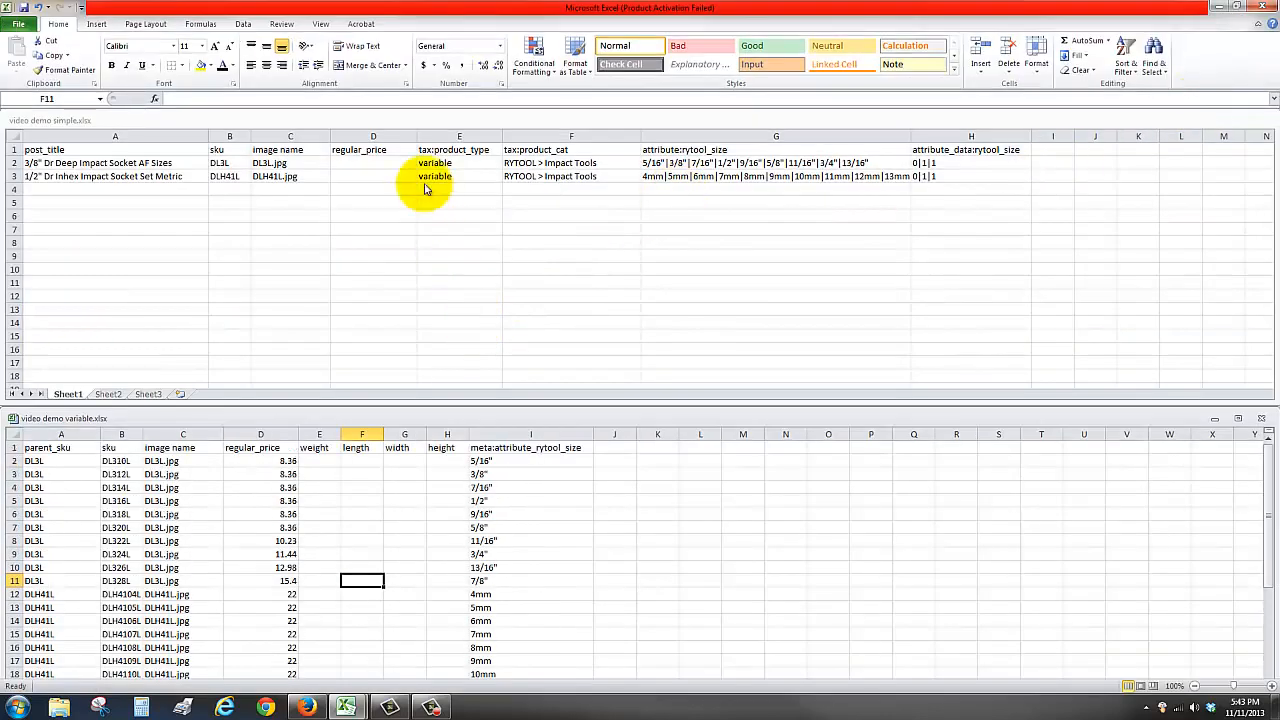
left_click(400, 120)
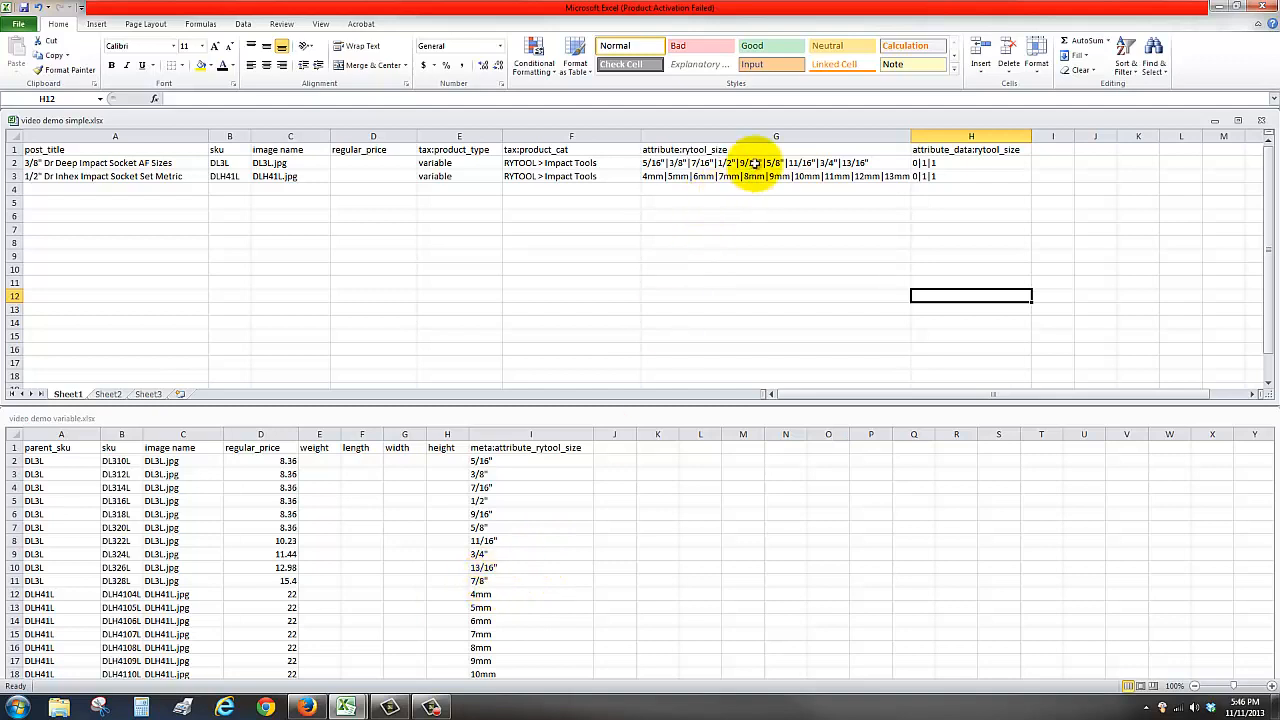
Append |7/8" to the rytool_size attribute list of the 3/8" deep socket row in the simple sheet
left_click(882, 163)
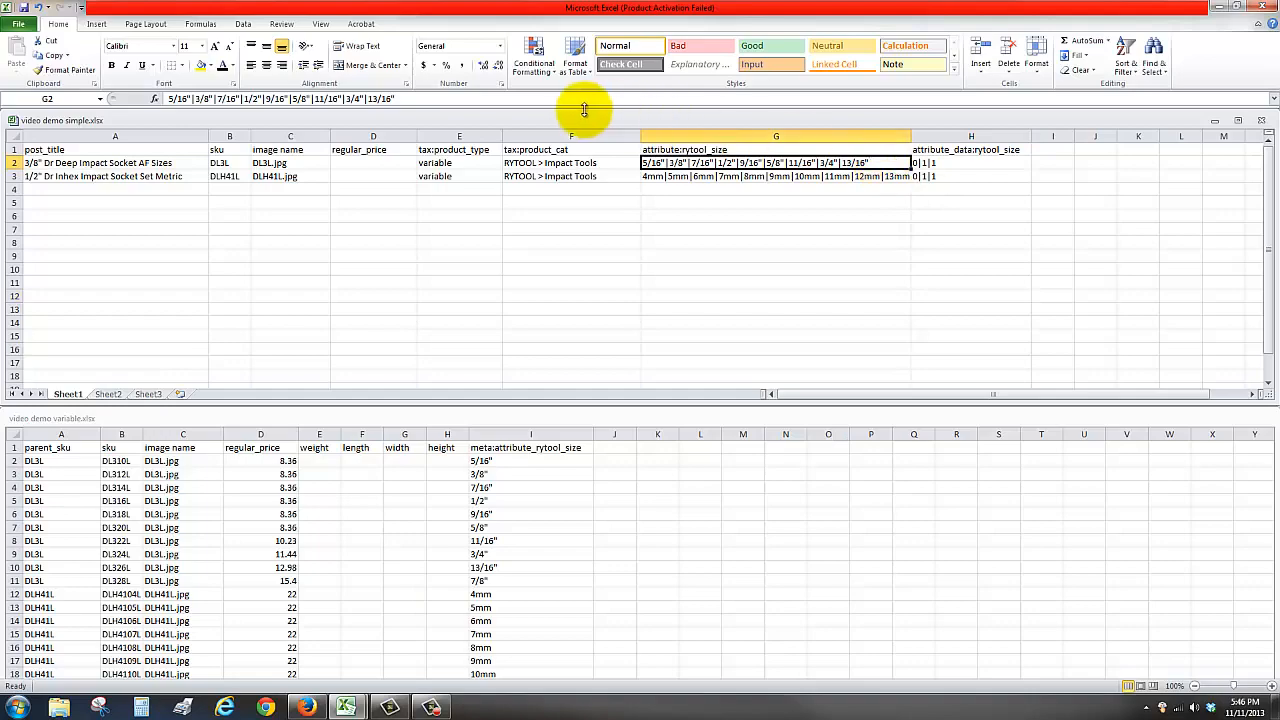
left_click(453, 99)
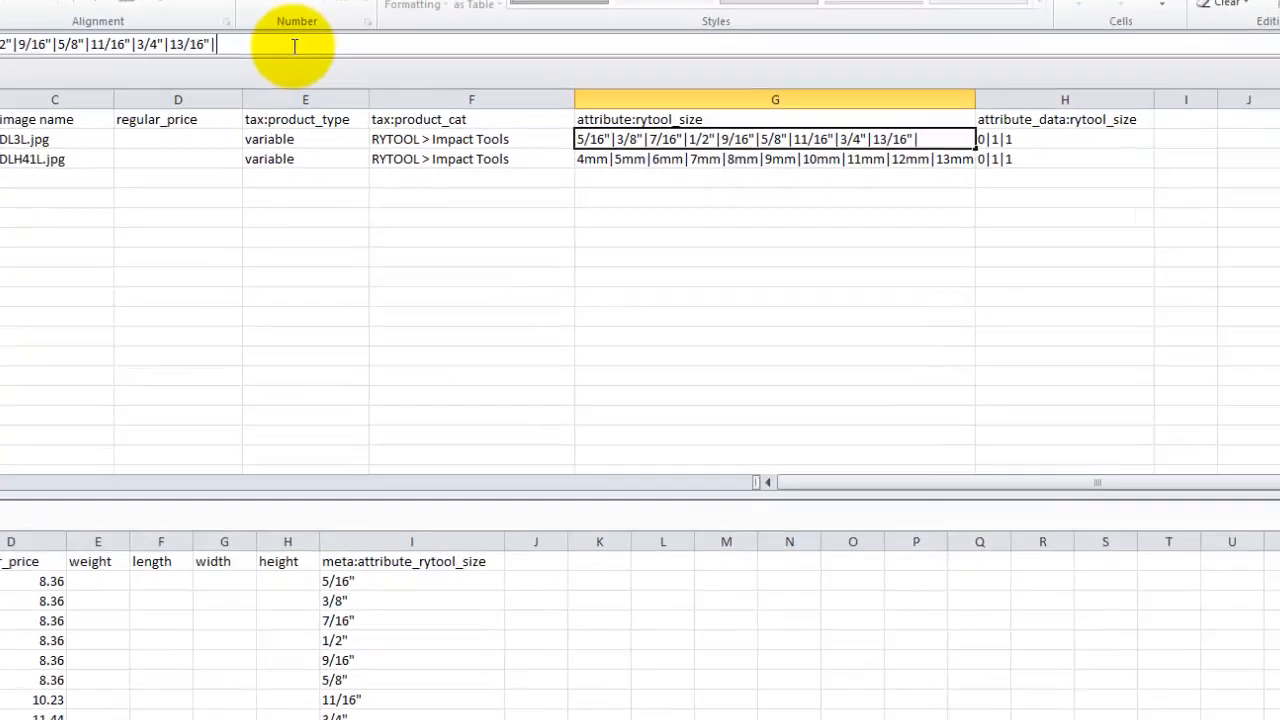
type("|")
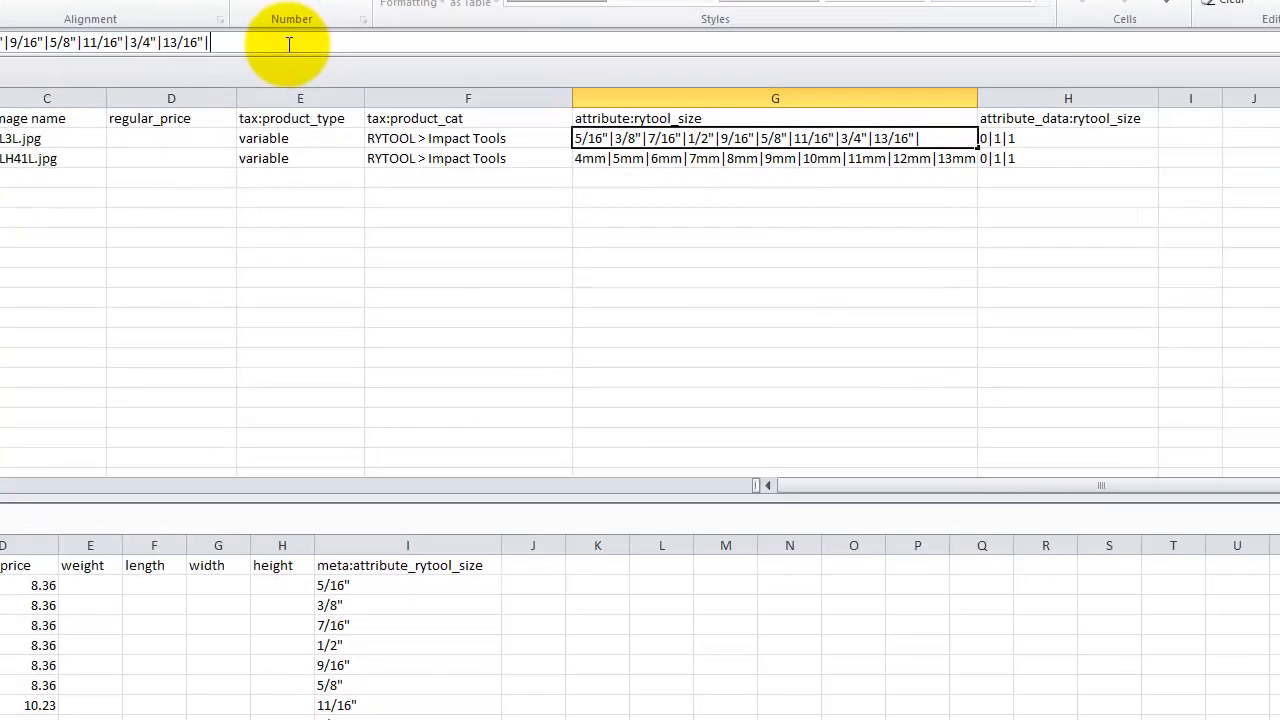
type("7/8\"")
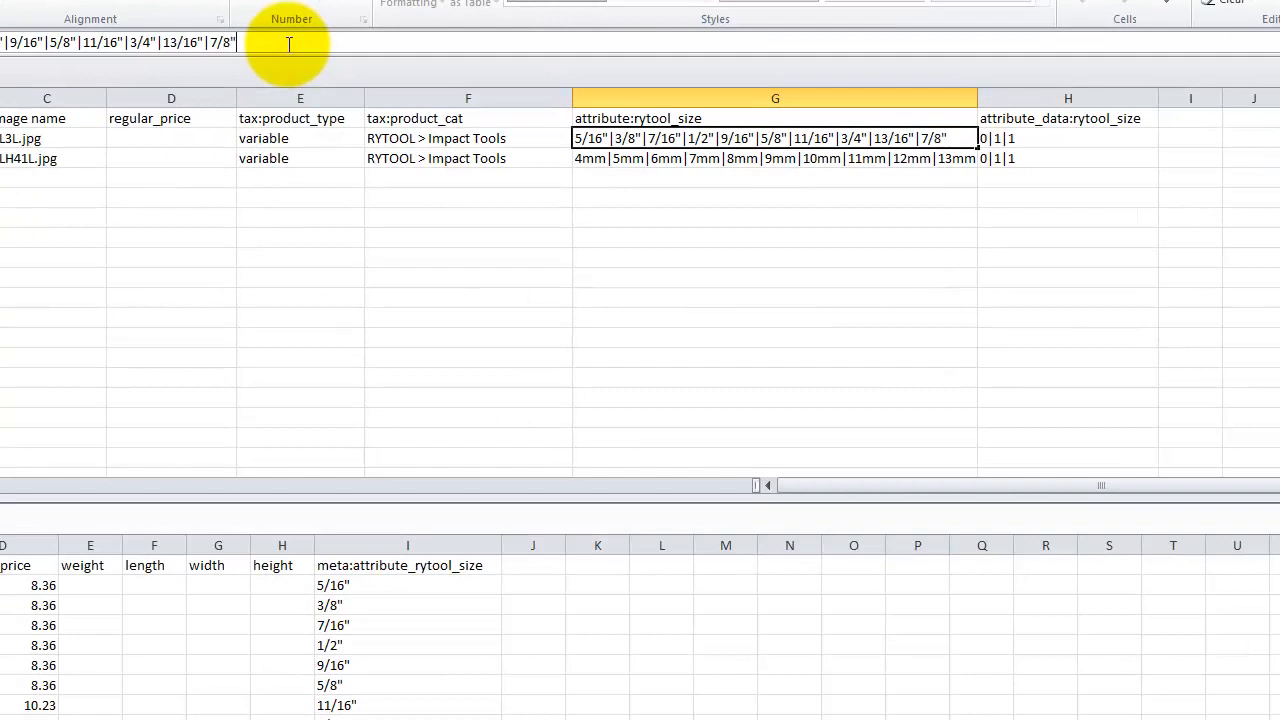
left_click(903, 178)
left_click(903, 138)
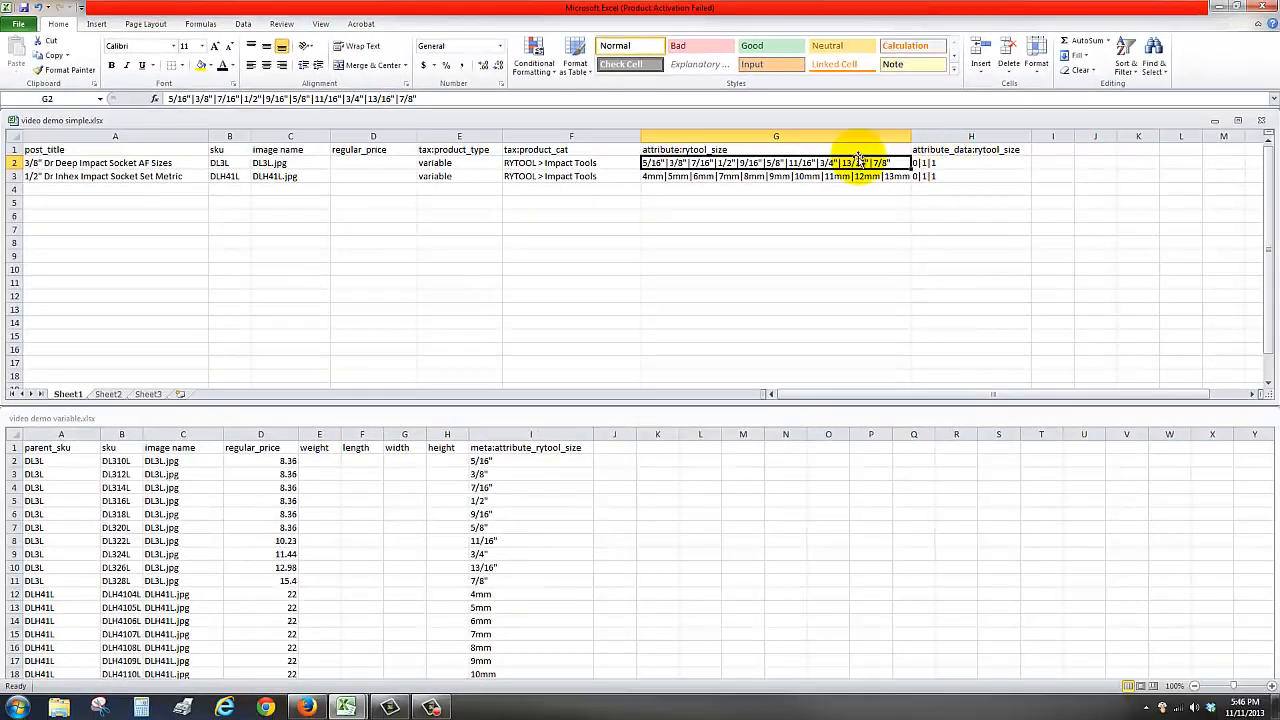
Examine the attribute header cells and both product rows of the simple sheet
left_click(688, 149)
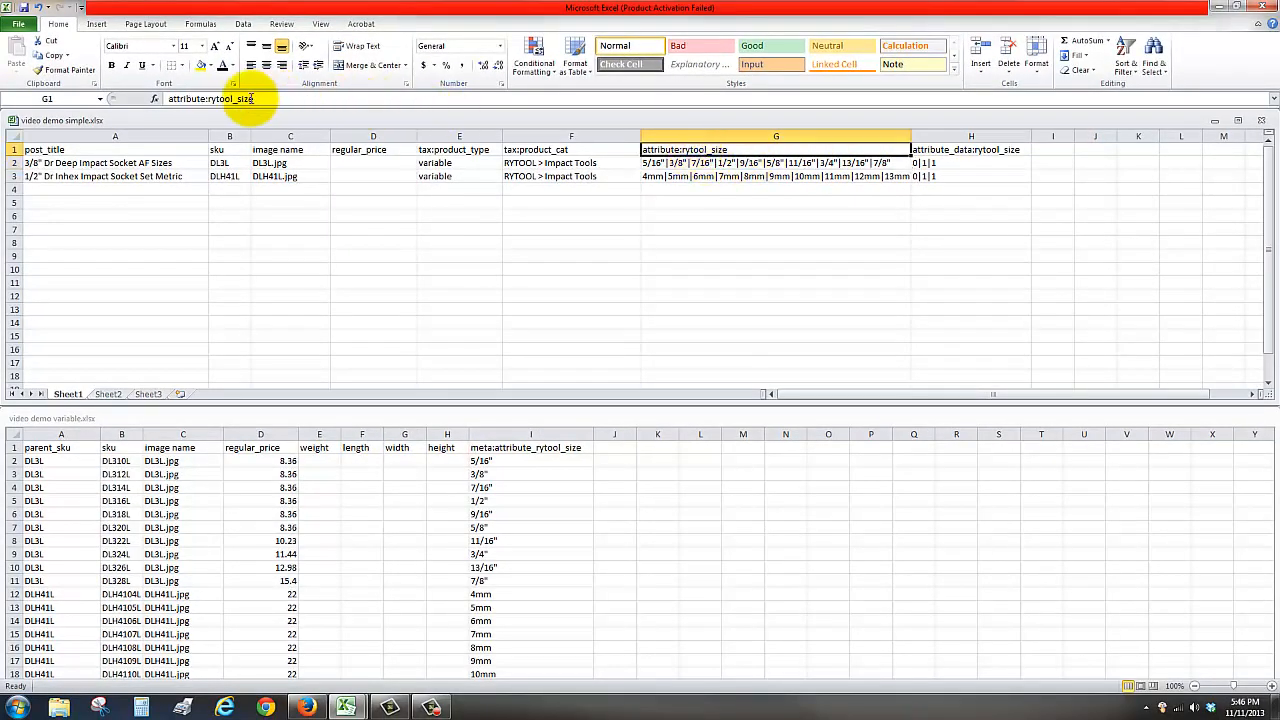
left_click(970, 149)
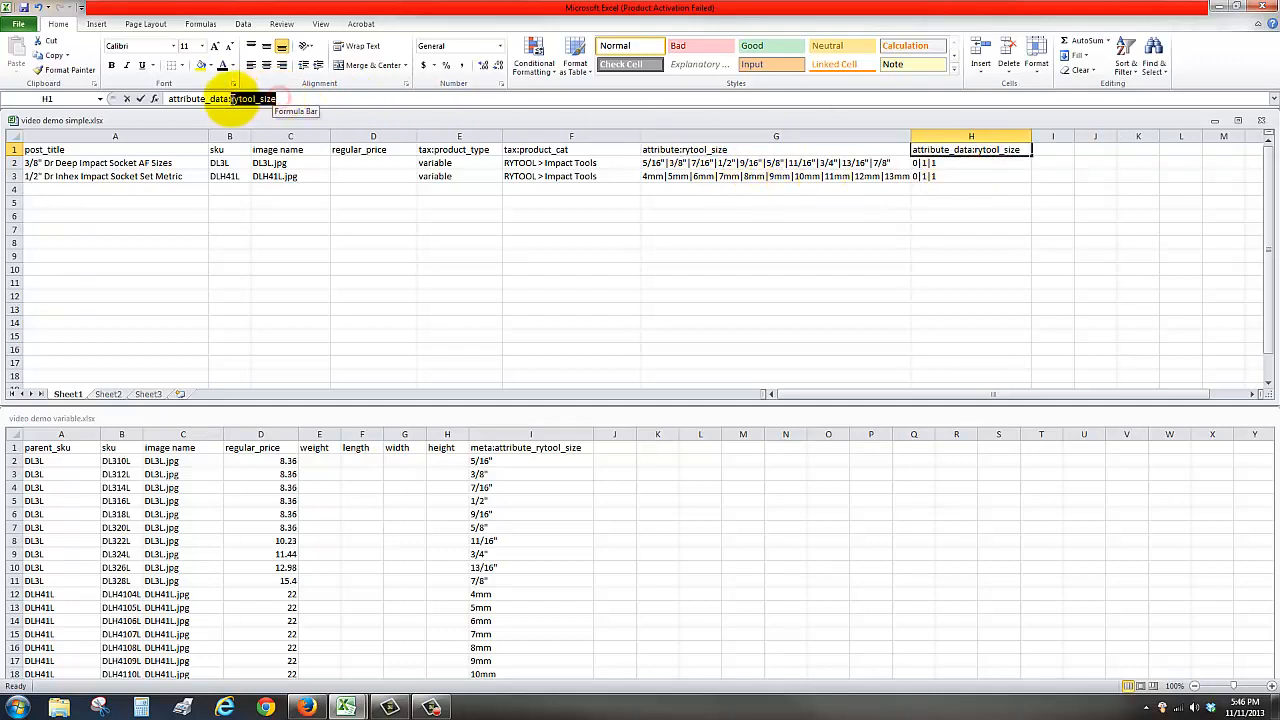
left_click(292, 98)
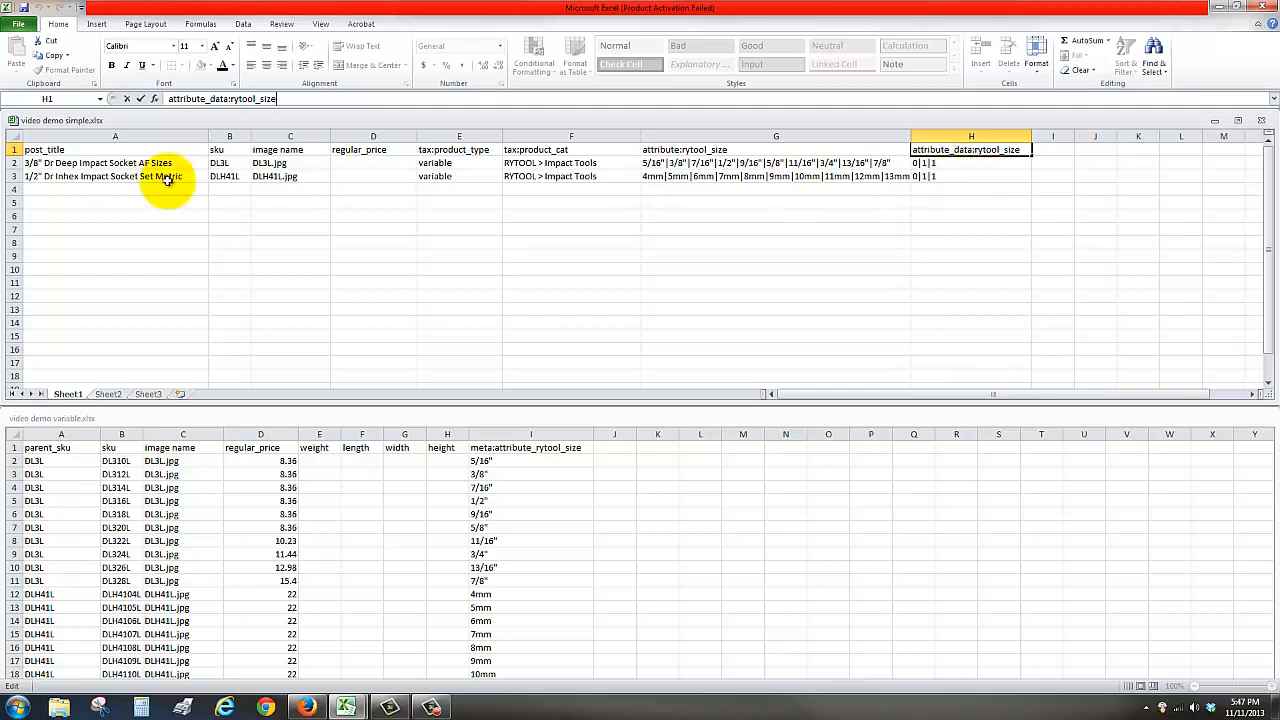
left_click(13, 162)
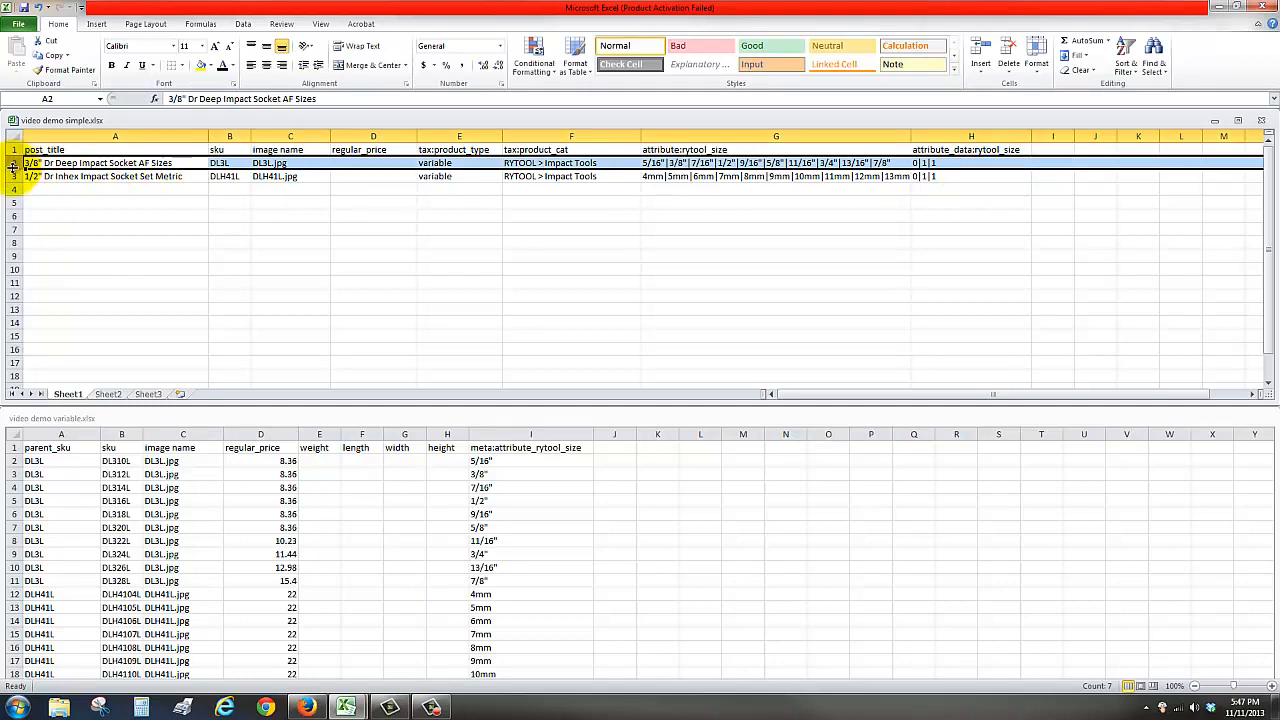
left_click(13, 176)
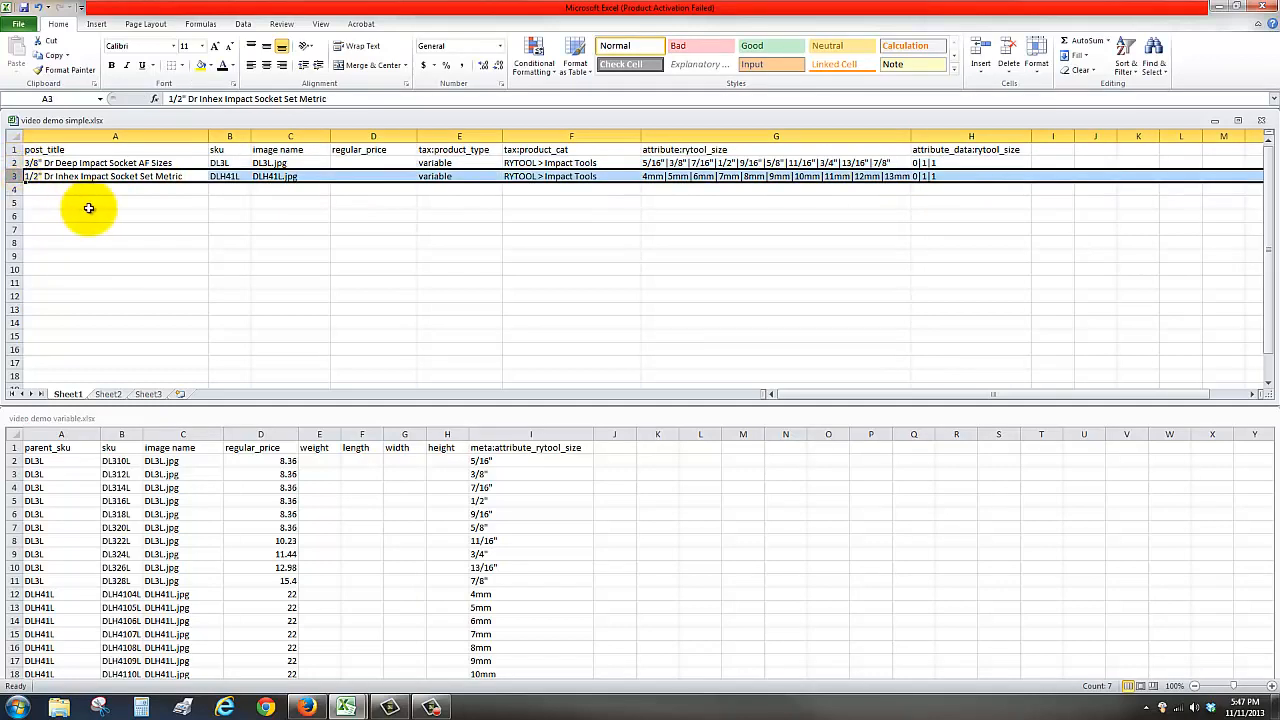
left_click(198, 293)
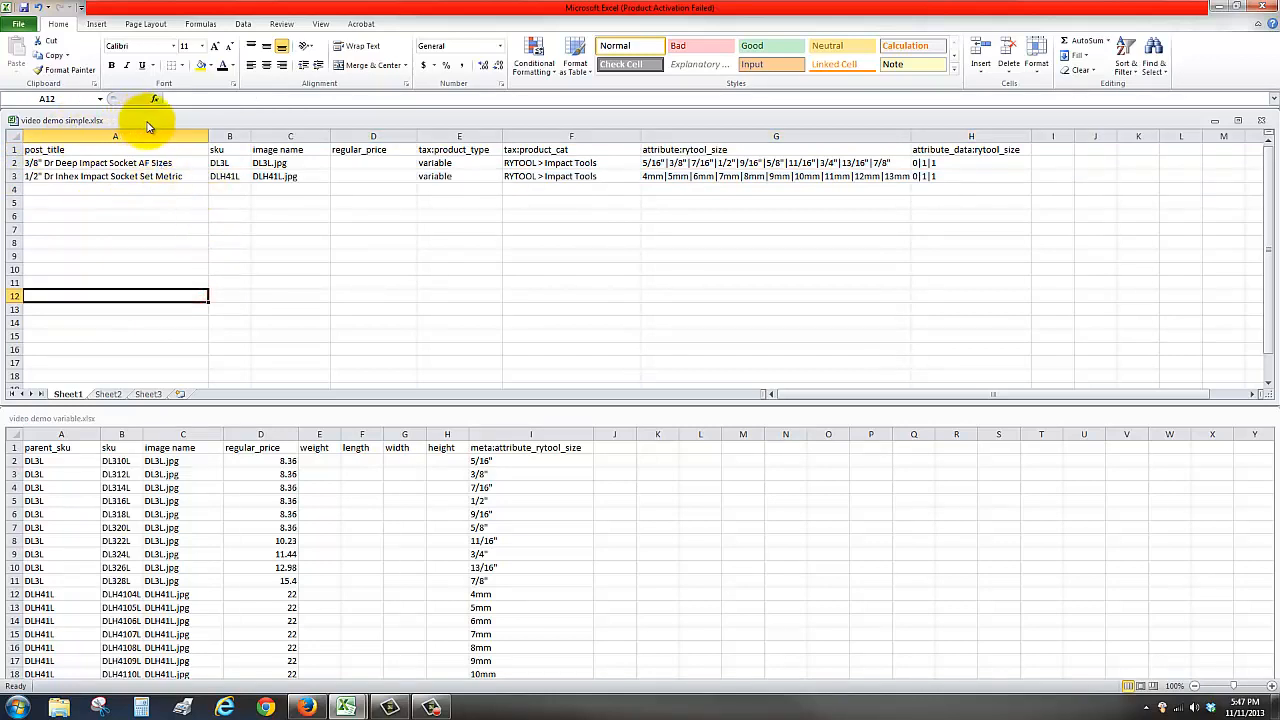
Compare the variable sheet's size column and rows with the size attribute lists in the simple sheet
left_click(366, 422)
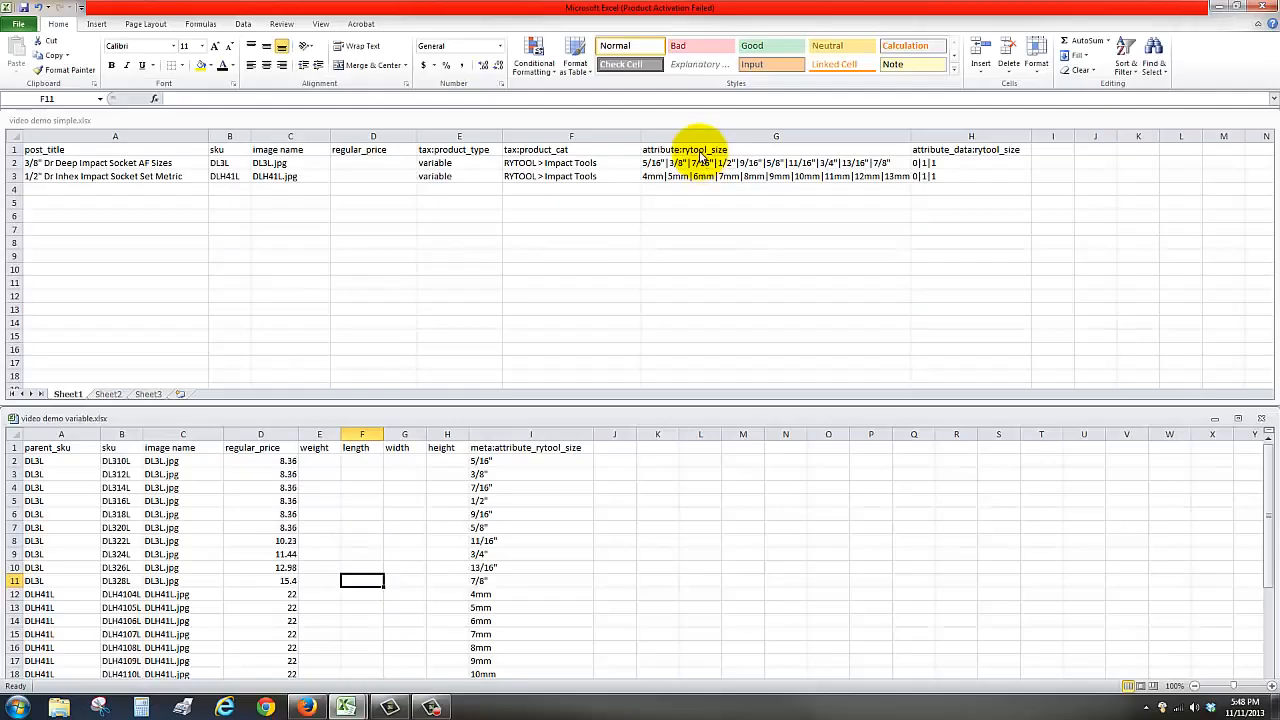
left_click(700, 149)
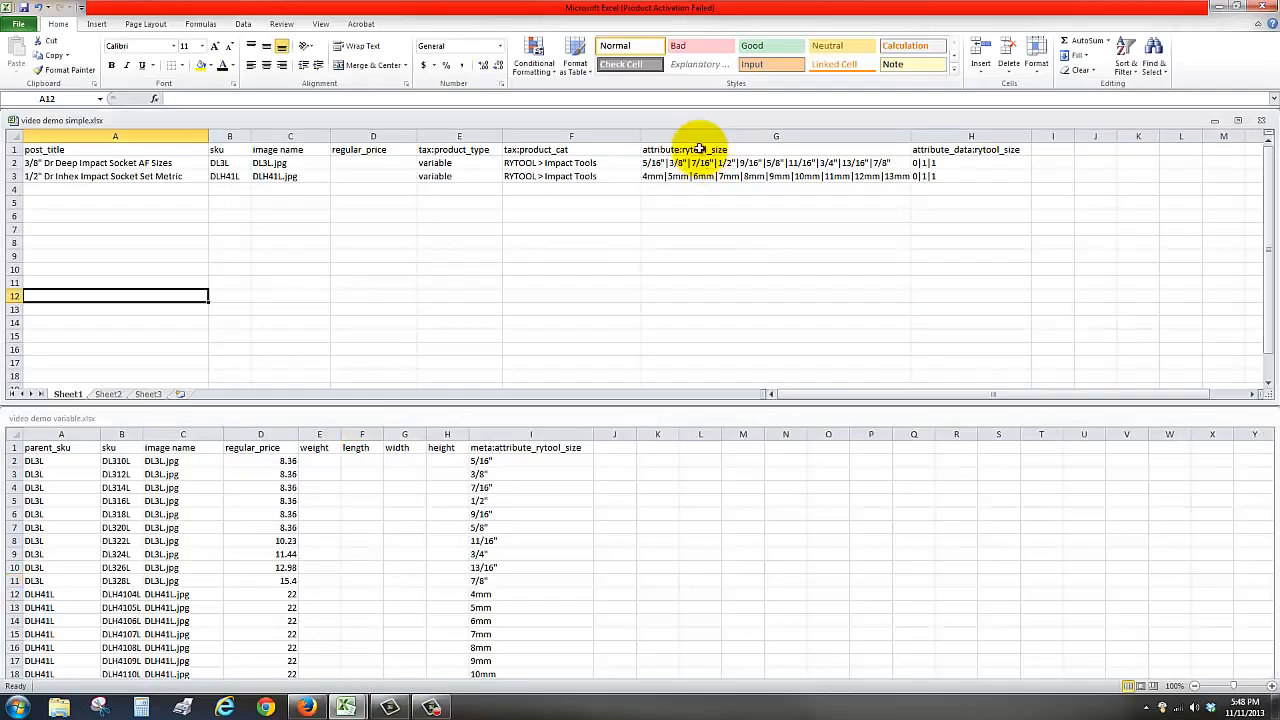
left_click(700, 149)
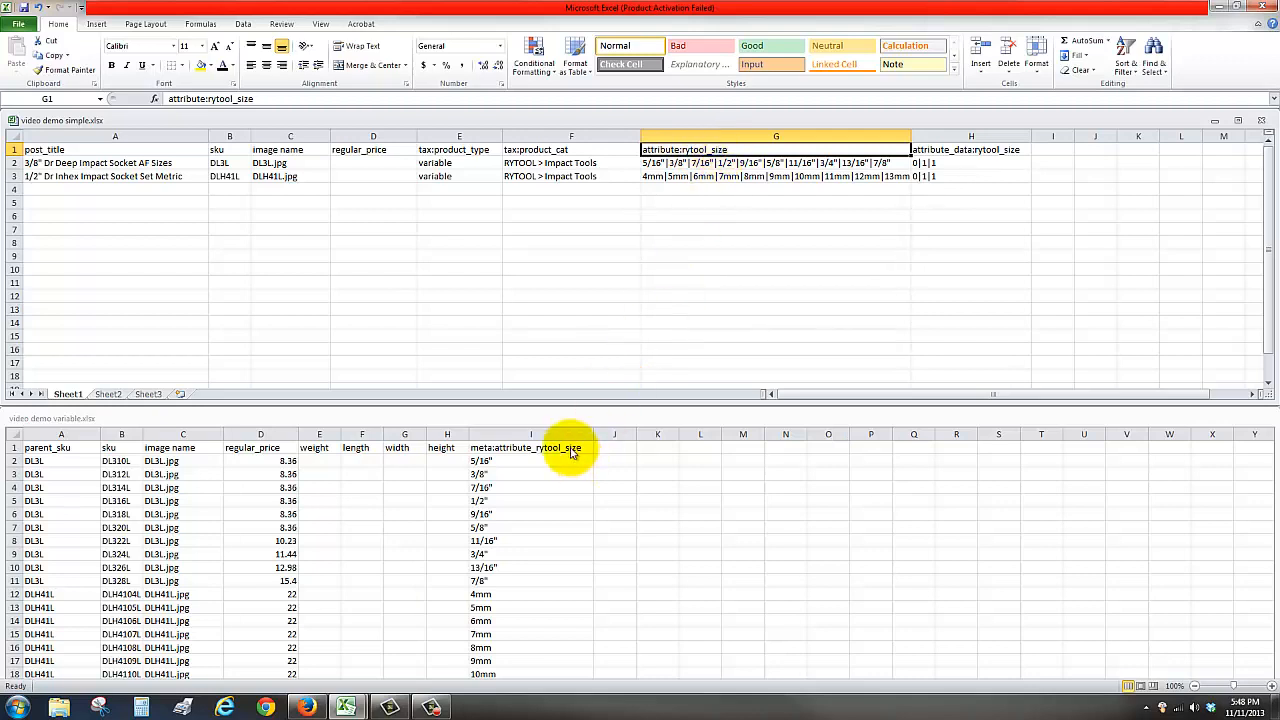
left_click(510, 461)
left_click(510, 461)
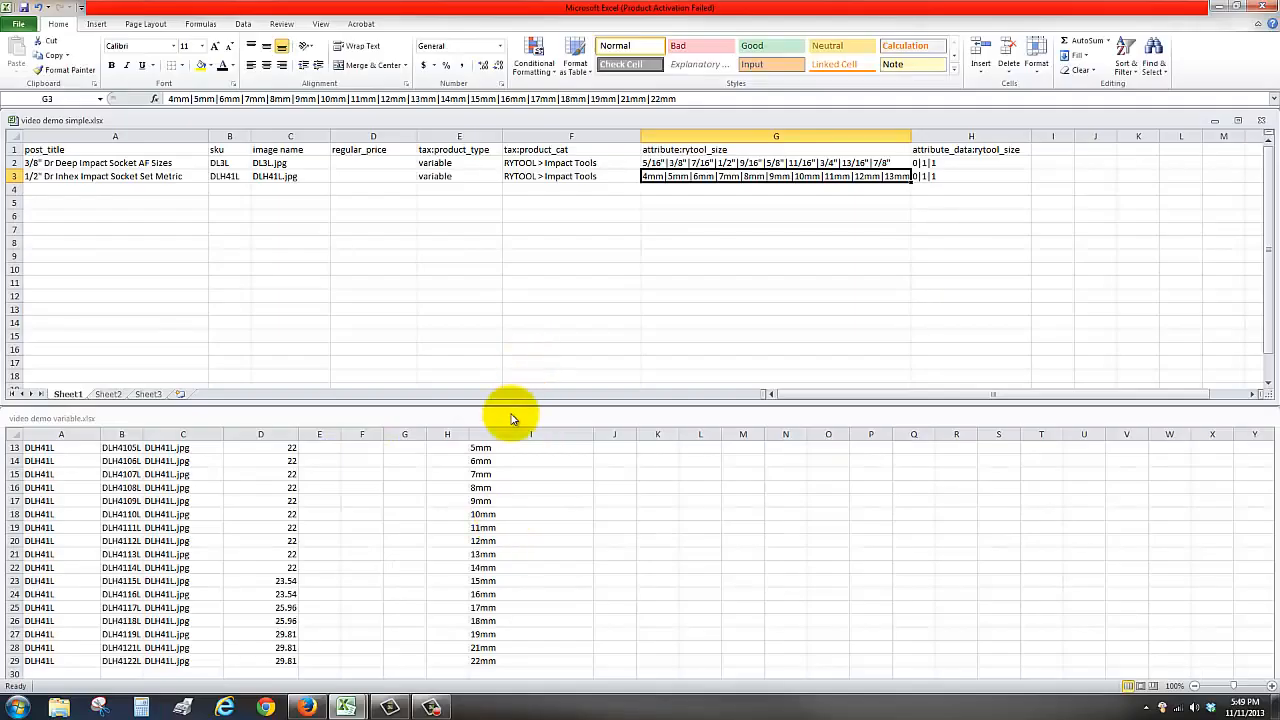
left_click(511, 415)
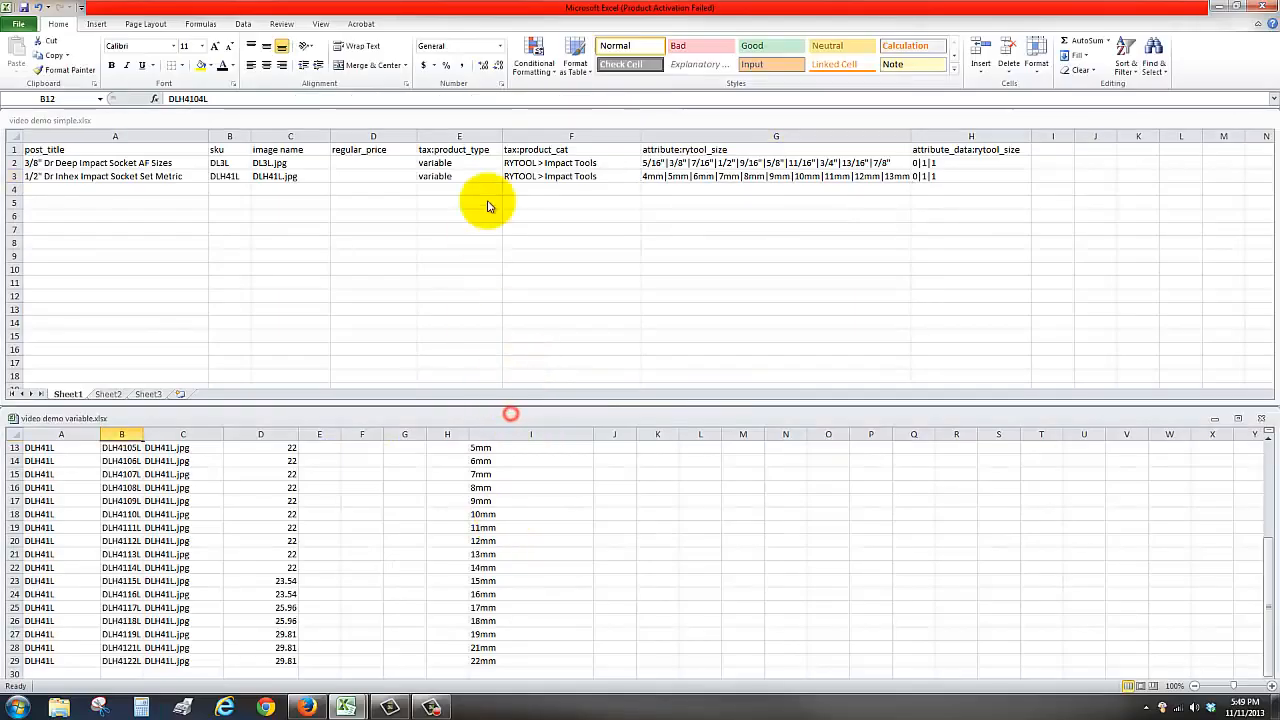
left_click(470, 120)
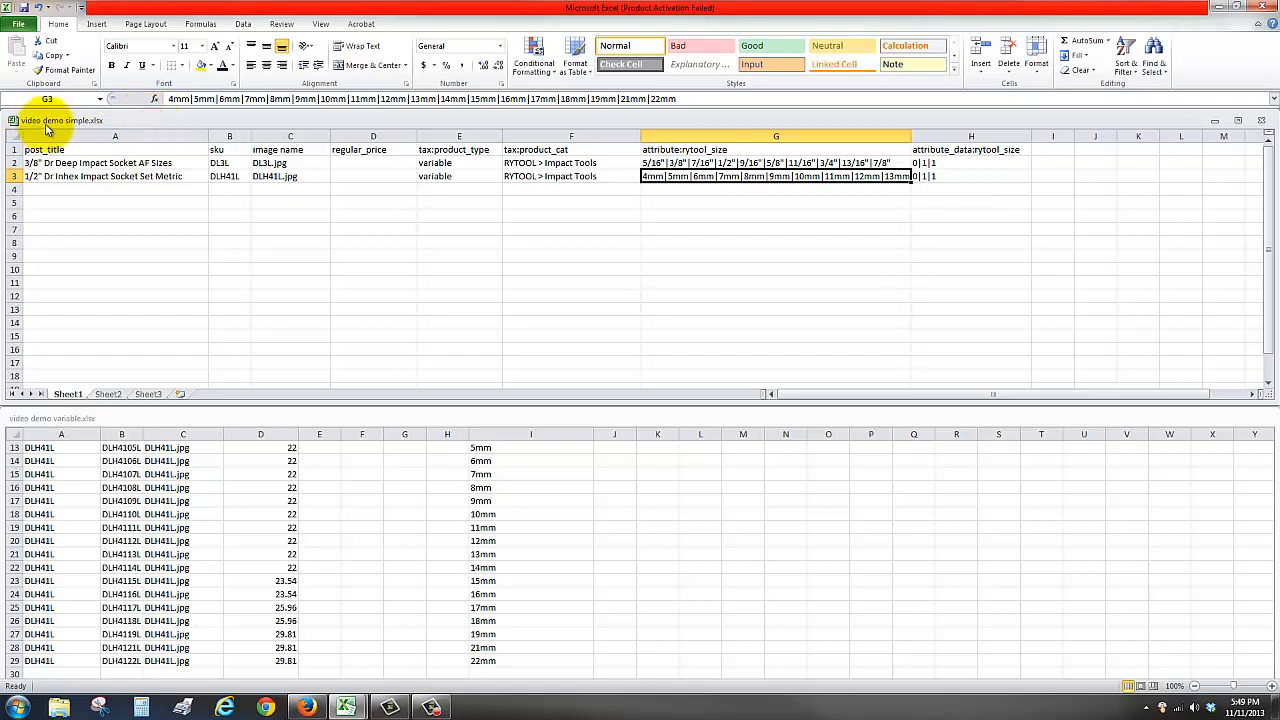
Save the simple products workbook's active sheet as video demo simple.csv in CSV (MS-DOS) format, keeping the CSV format
left_click(17, 30)
left_click(40, 66)
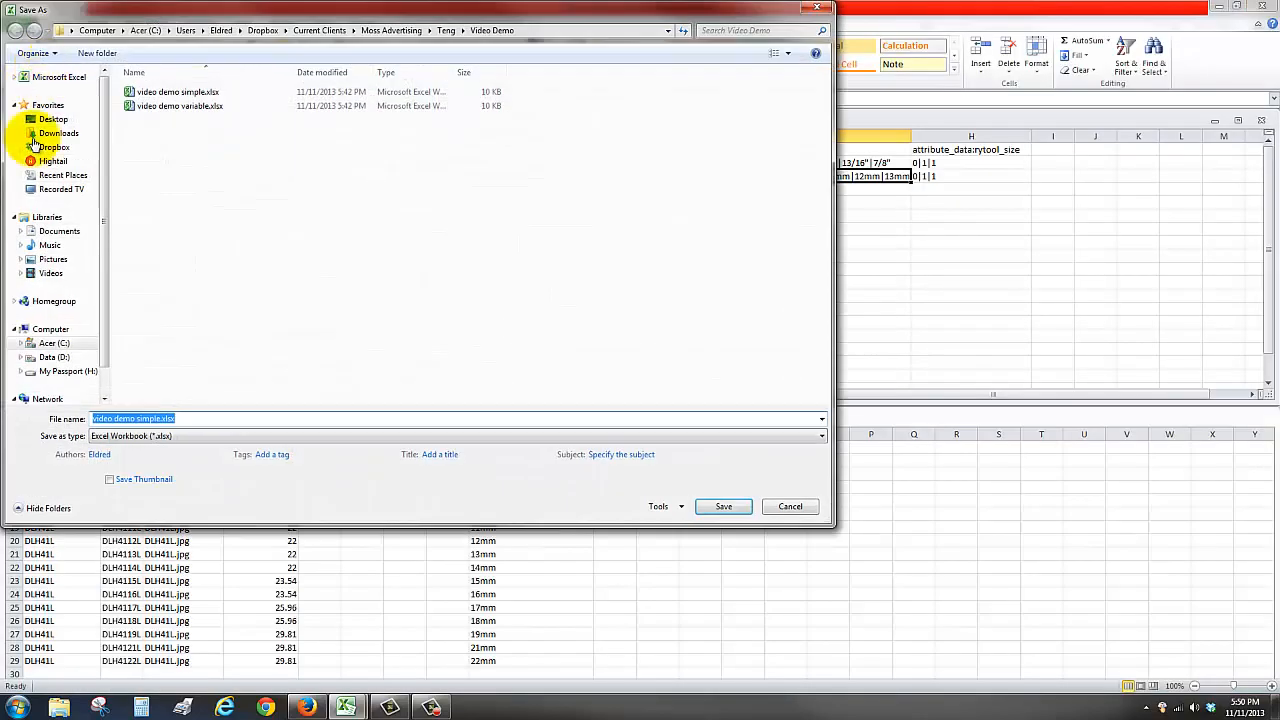
left_click(207, 437)
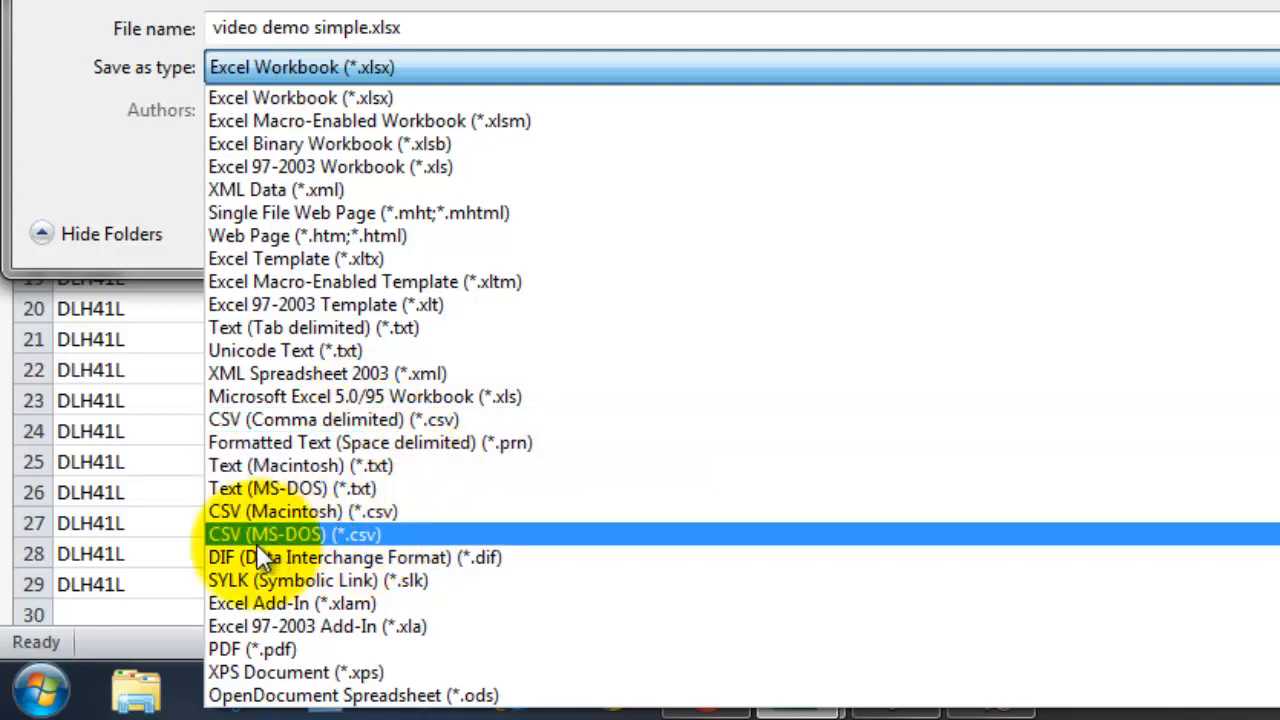
left_click(347, 536)
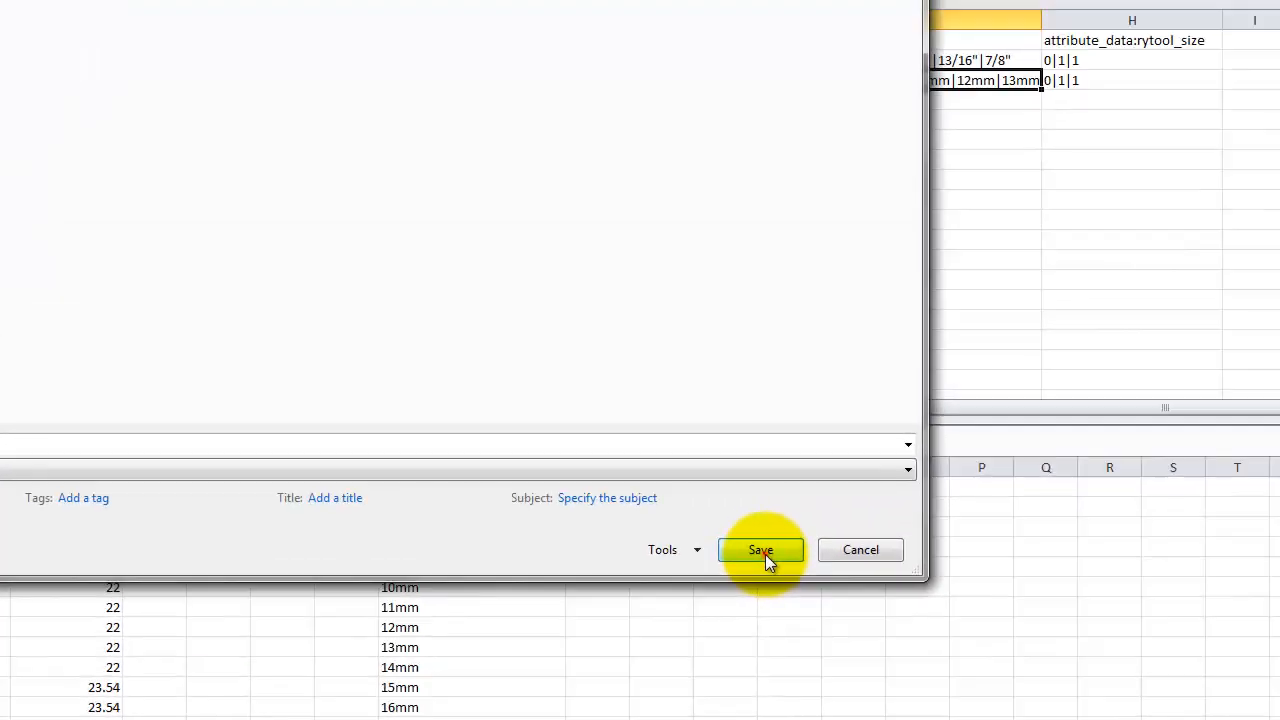
left_click(765, 553)
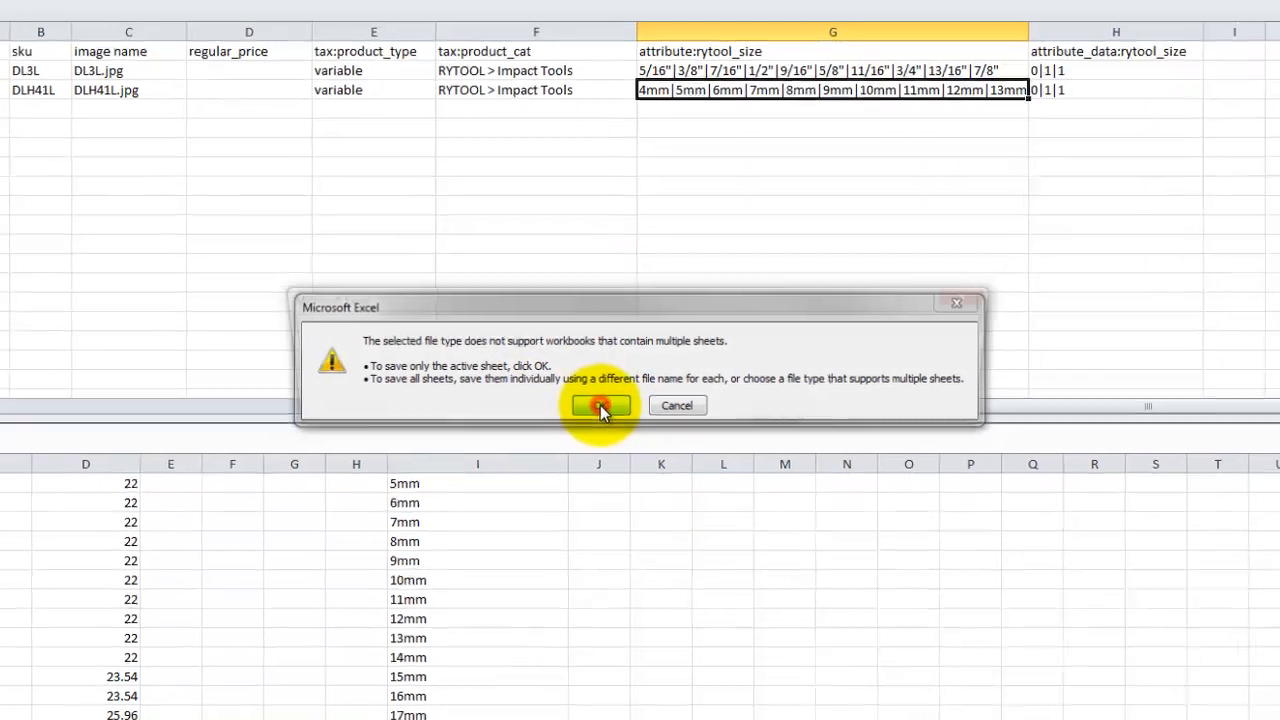
left_click(598, 406)
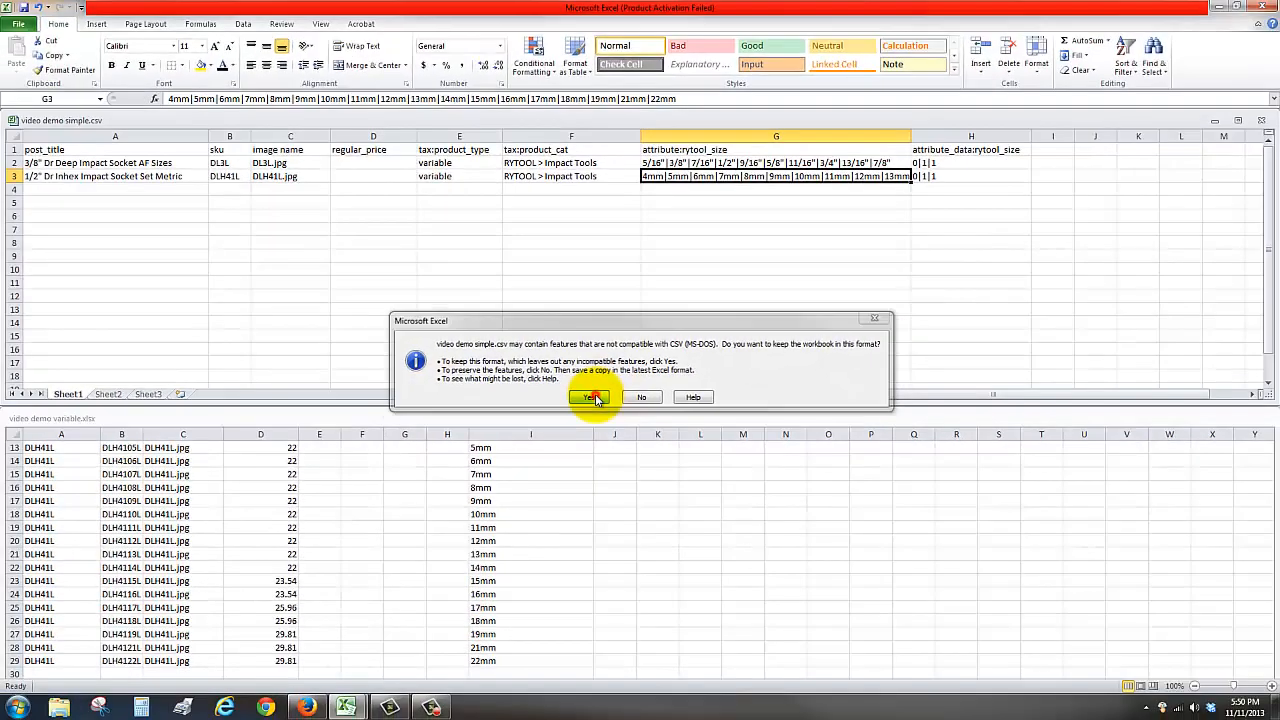
left_click(591, 397)
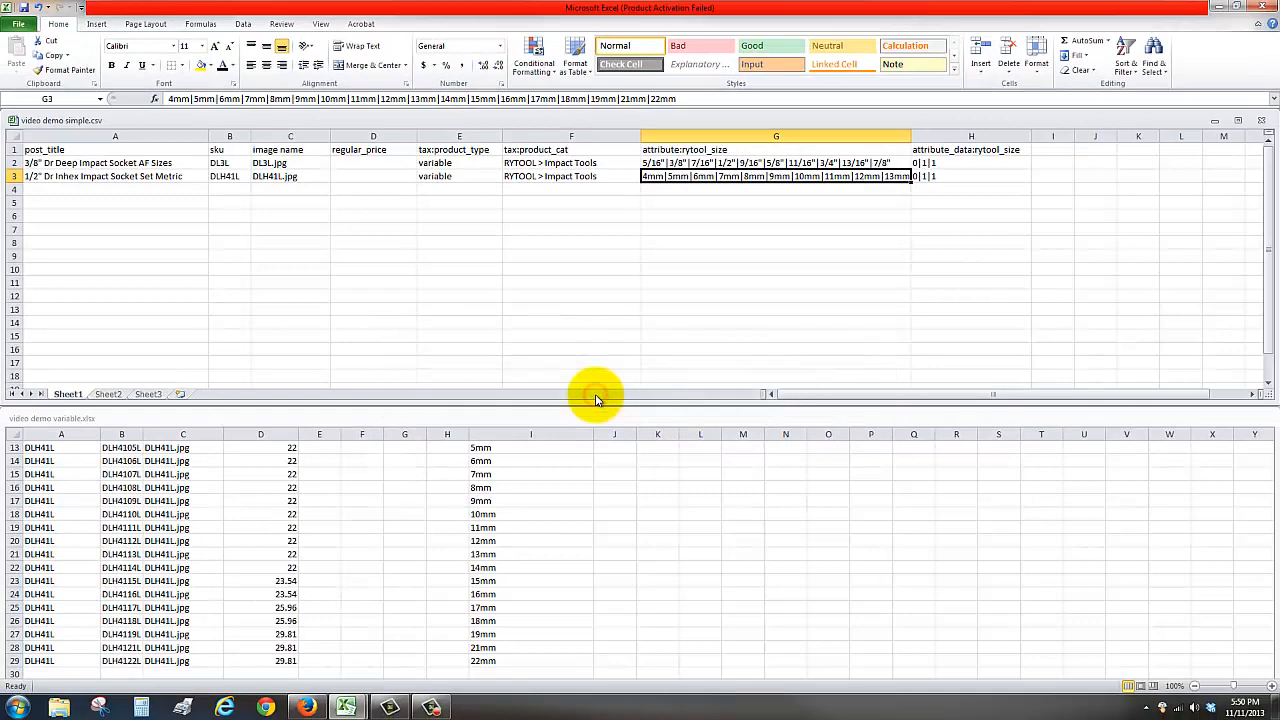
Save the variable products workbook's active sheet as video demo variable.csv in CSV (MS-DOS) format, keeping the CSV format
left_click(392, 420)
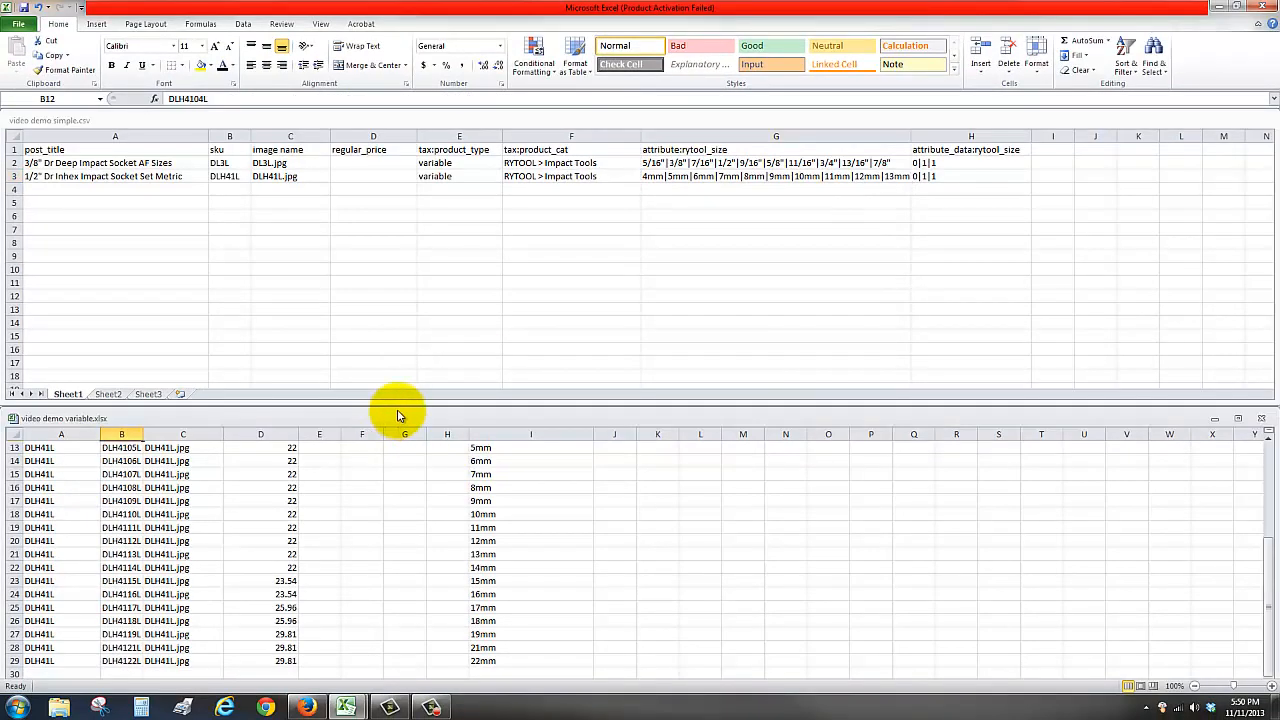
left_click(19, 24)
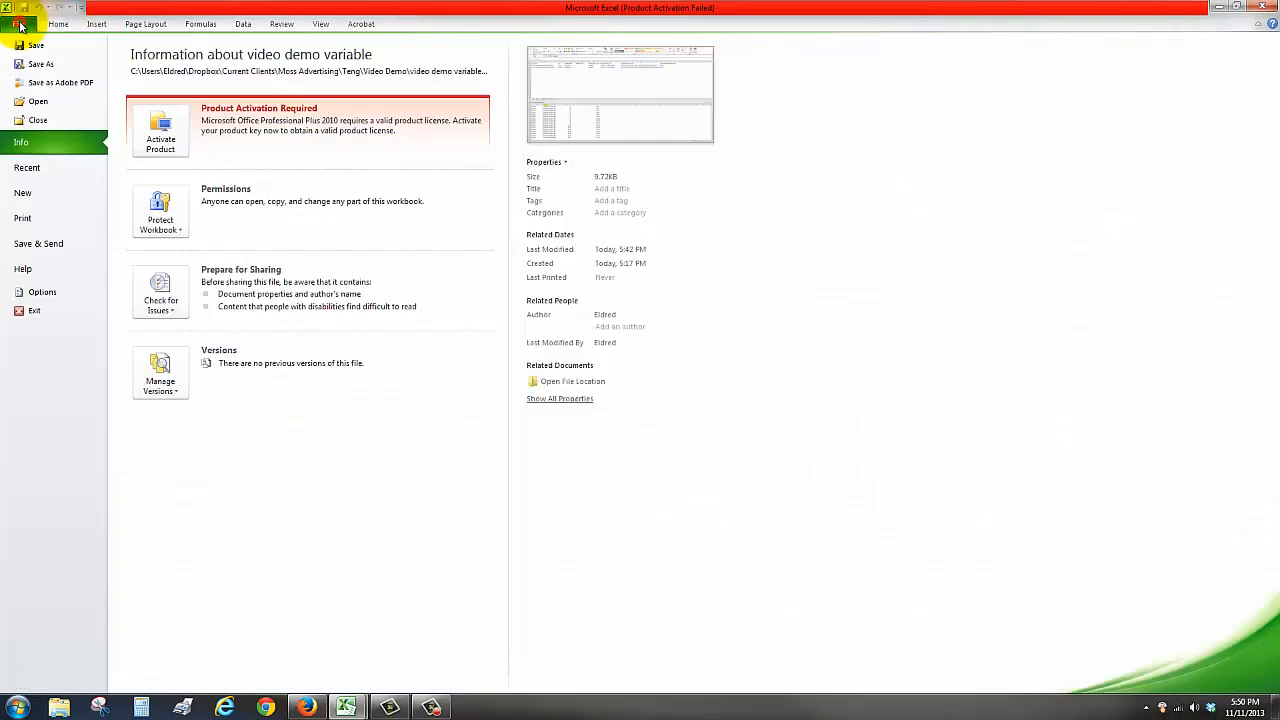
left_click(42, 62)
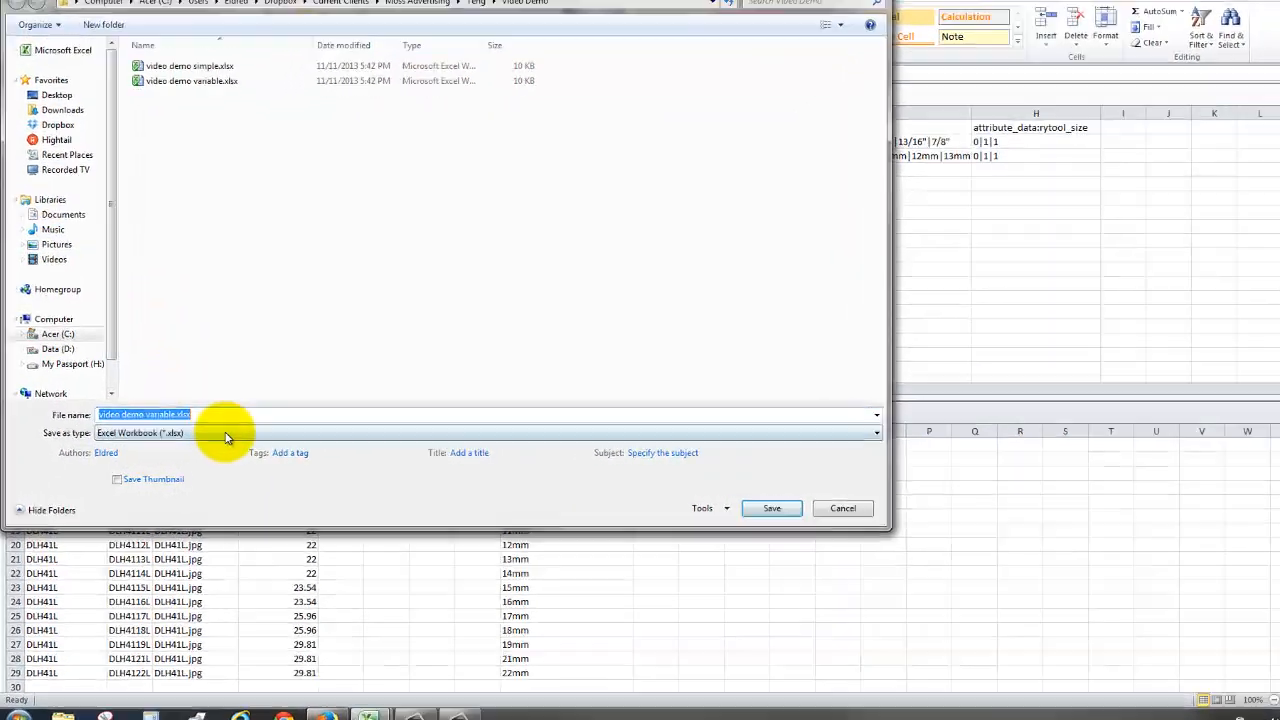
left_click(218, 436)
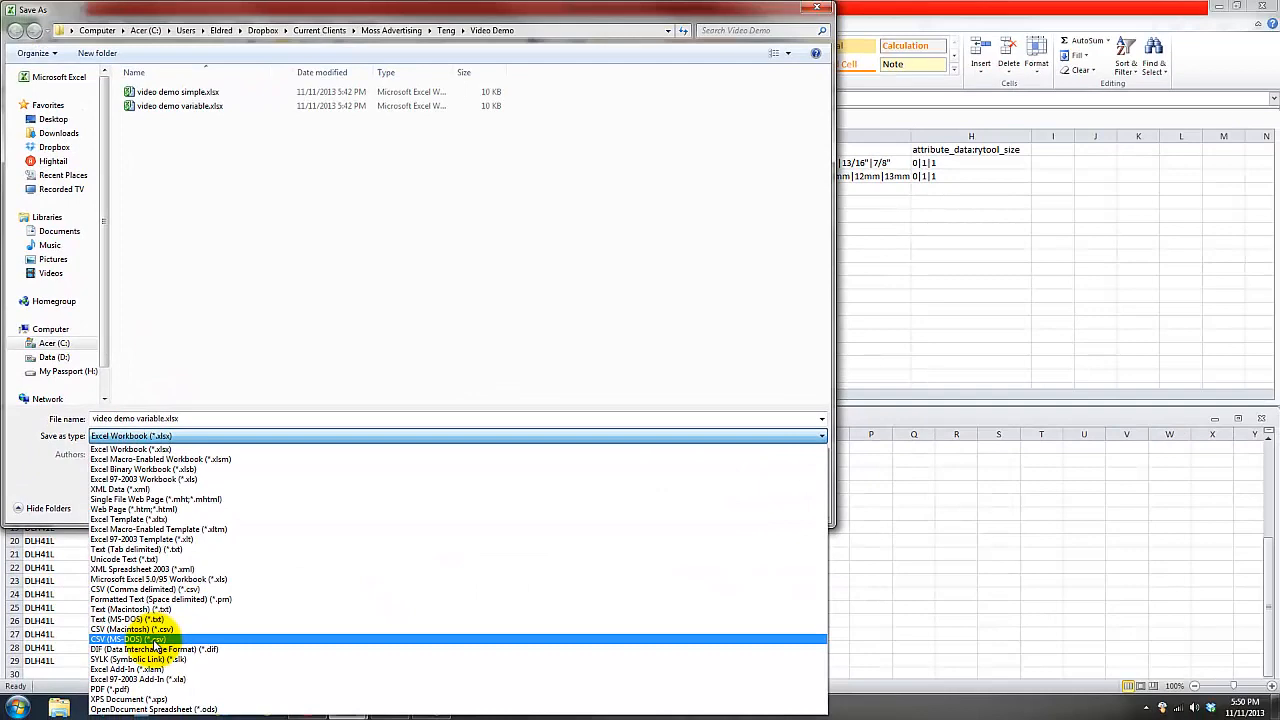
left_click(152, 640)
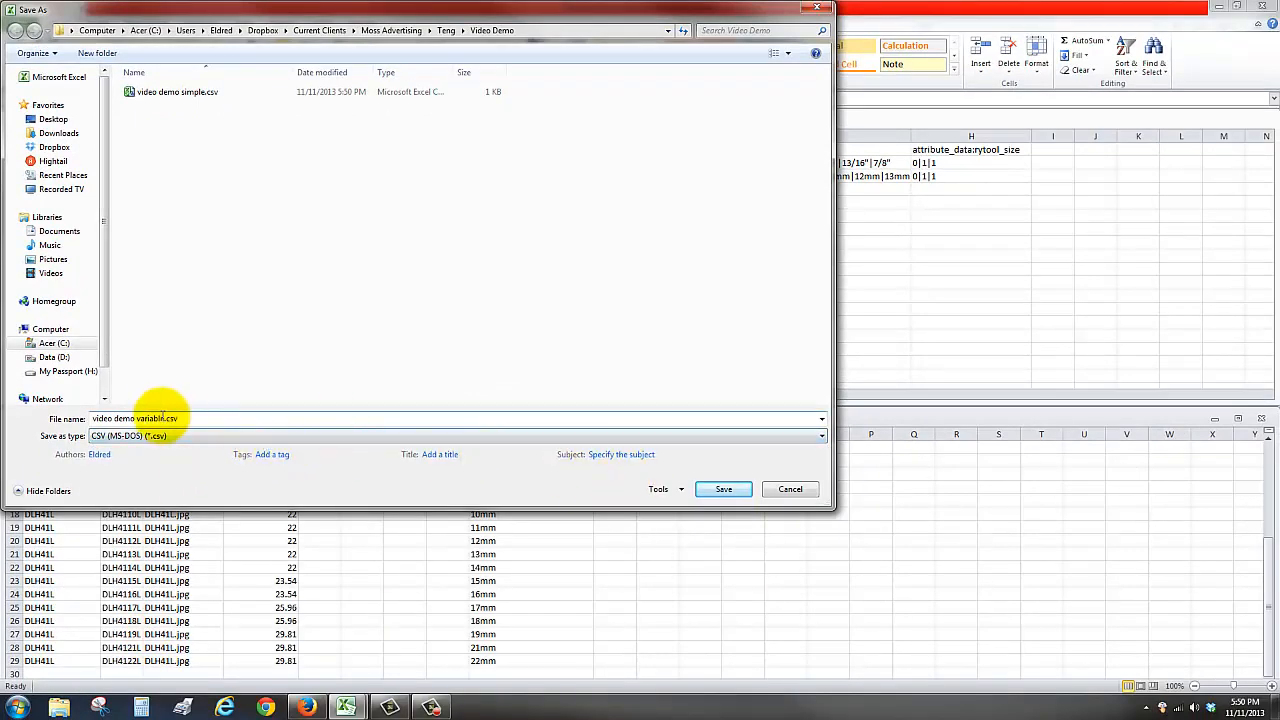
left_click(723, 489)
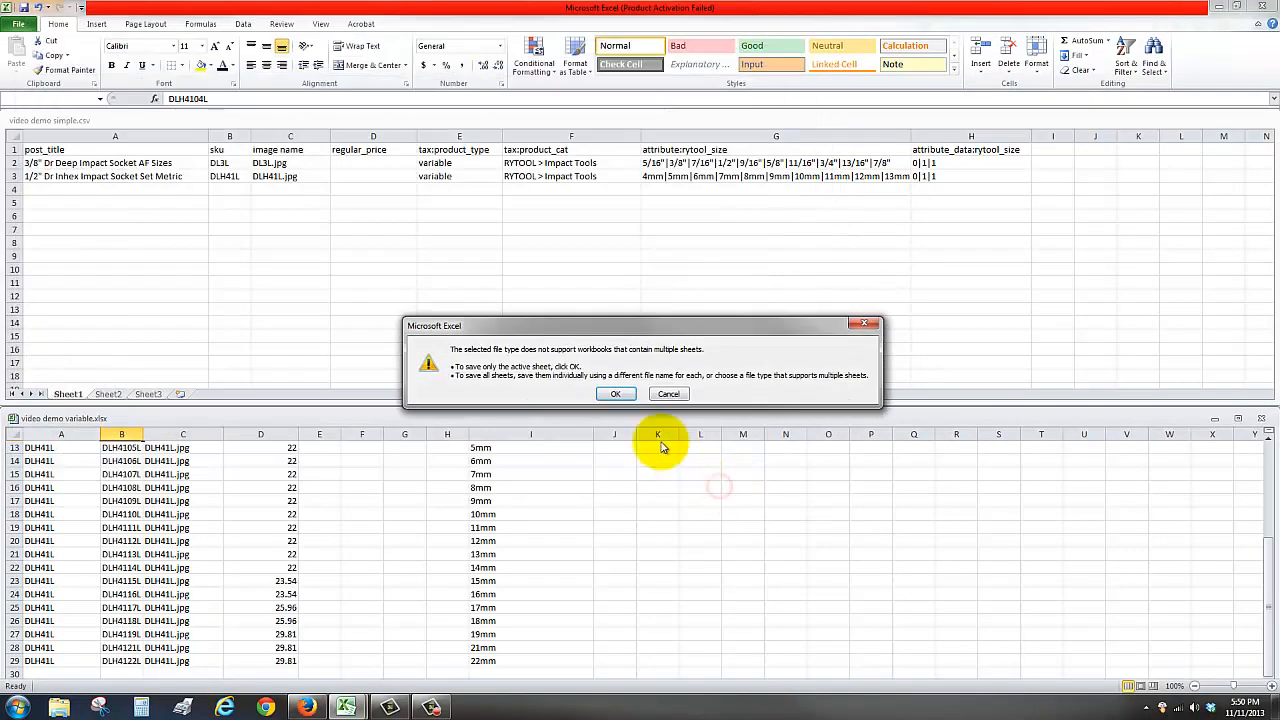
left_click(615, 393)
left_click(590, 396)
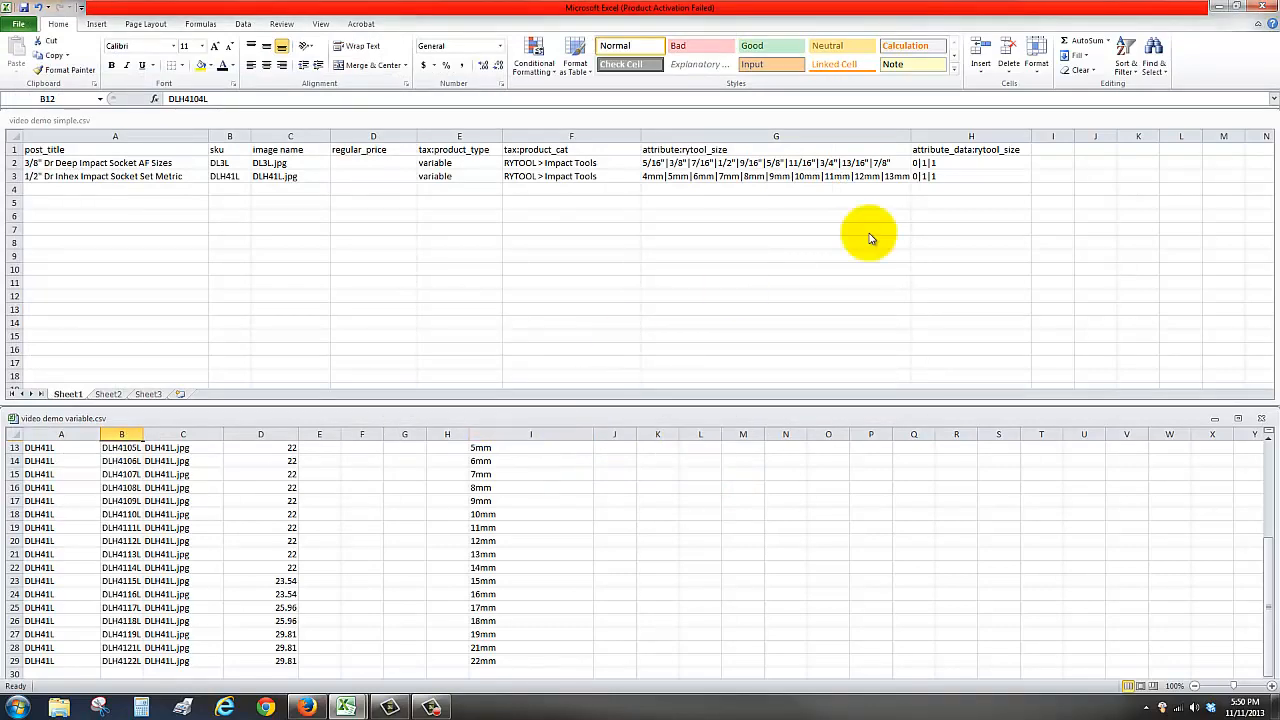
Switch to the browser and open the product import page of the WooCommerce CSV Import Suite
left_click(1218, 8)
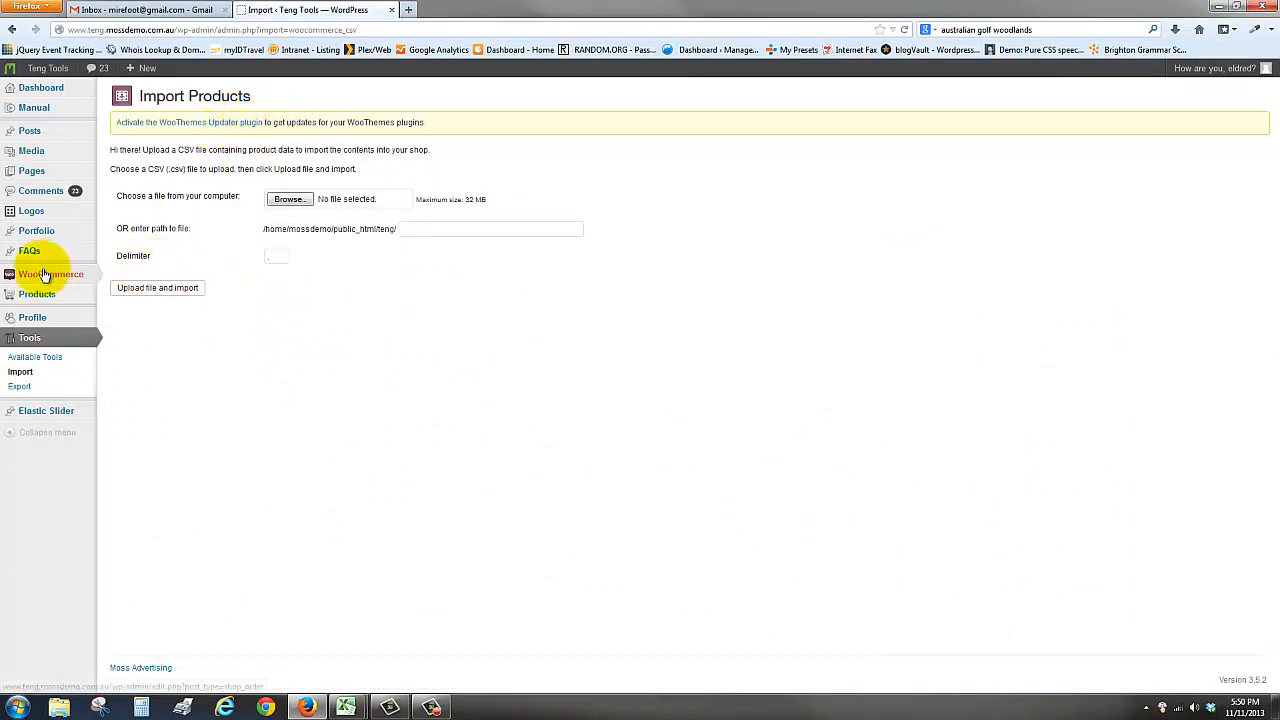
mouse_move(40, 274)
left_click(144, 318)
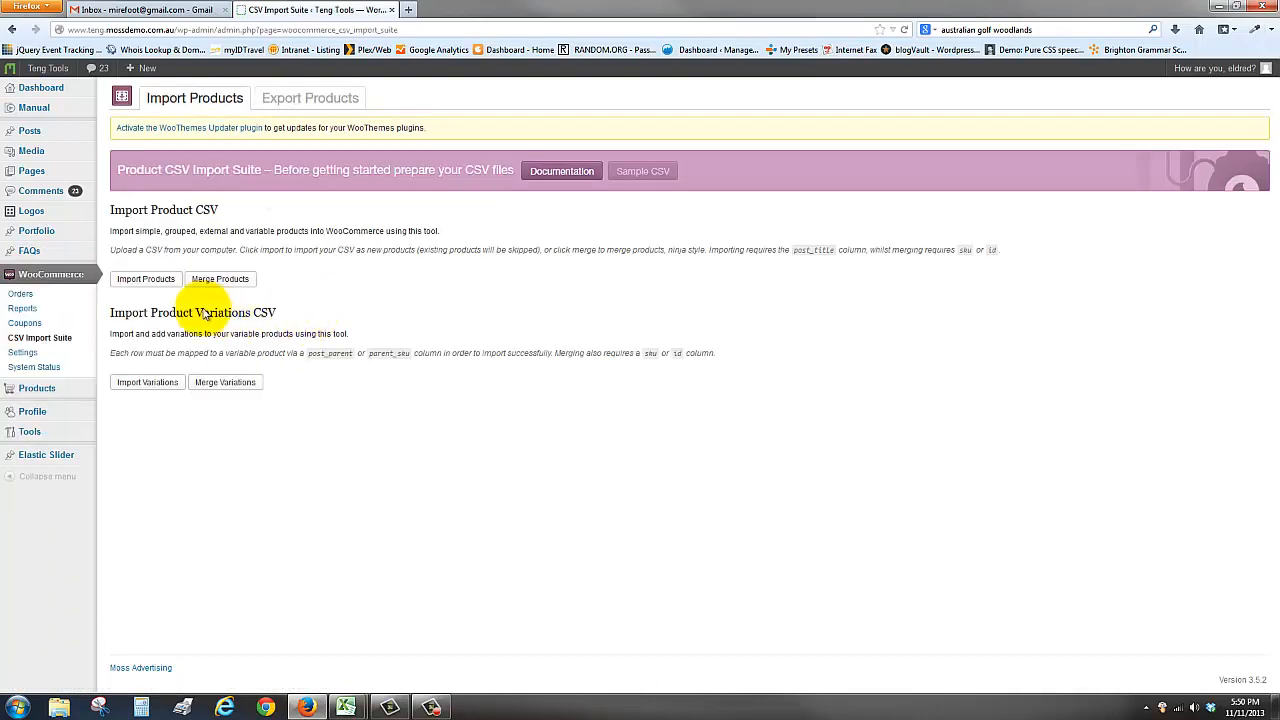
left_click(143, 278)
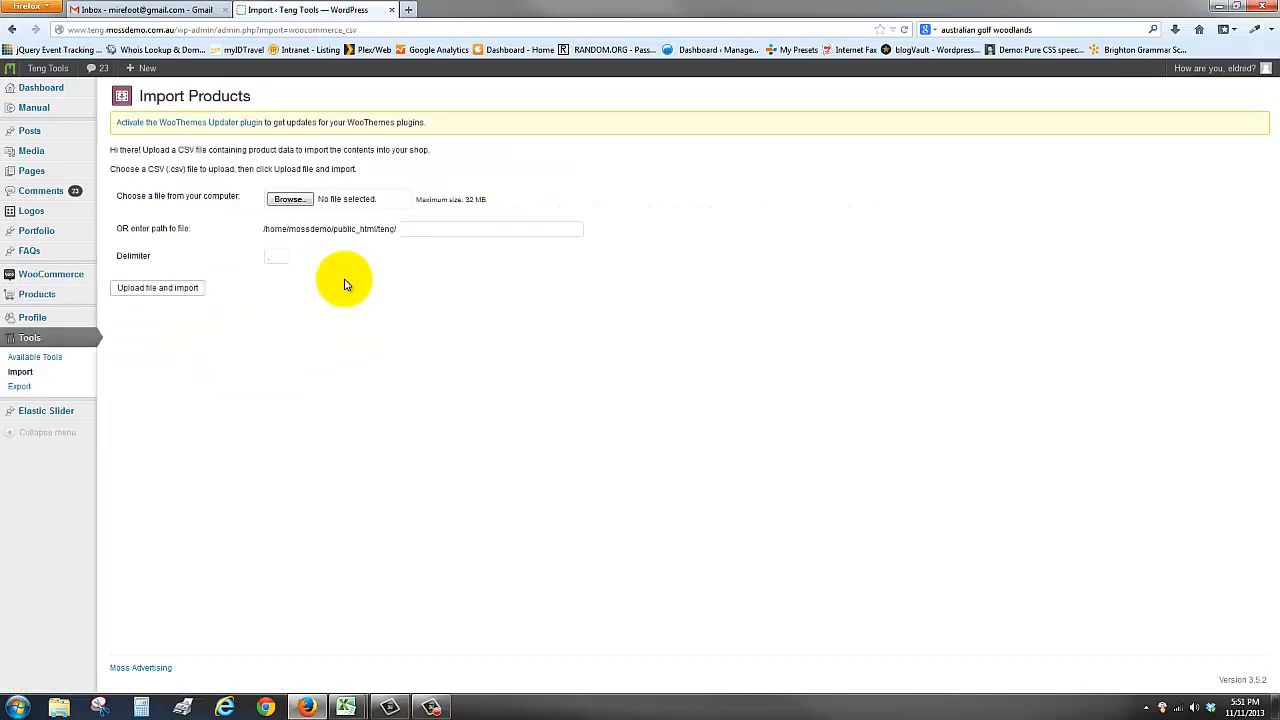
Choose video demo simple.csv from the Video Demo folder and upload it for import
left_click(289, 199)
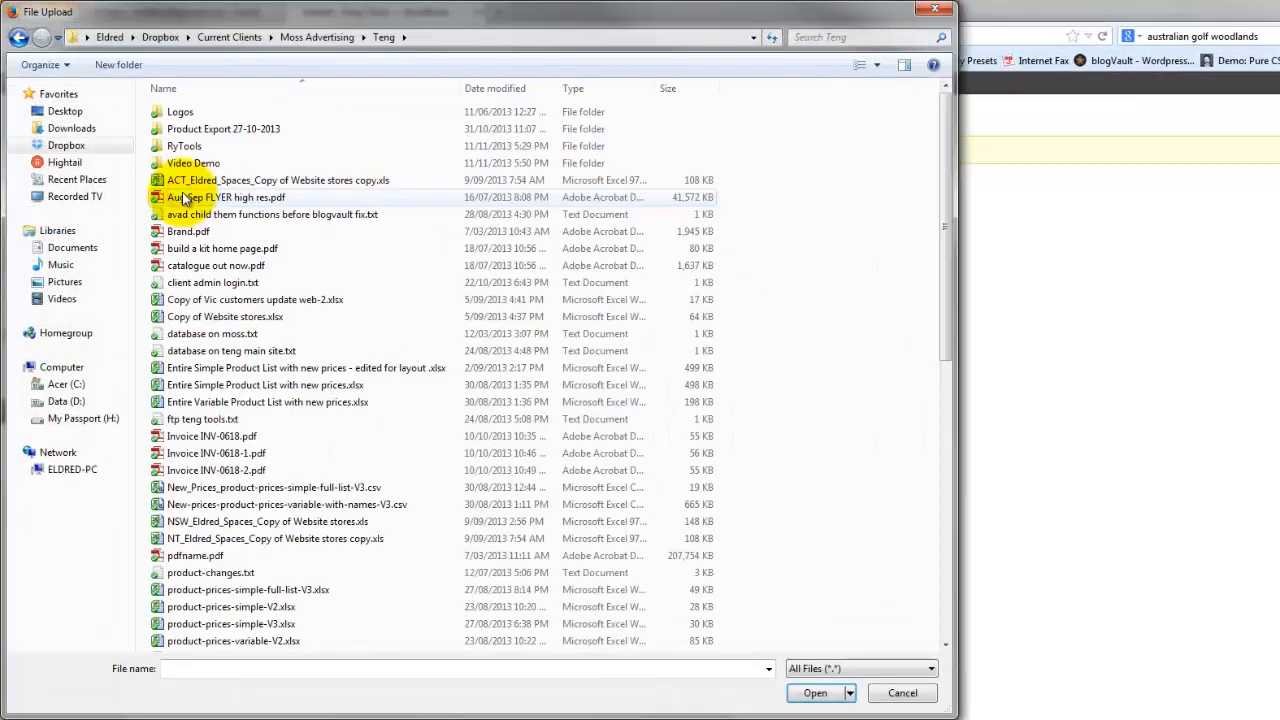
double_click(186, 165)
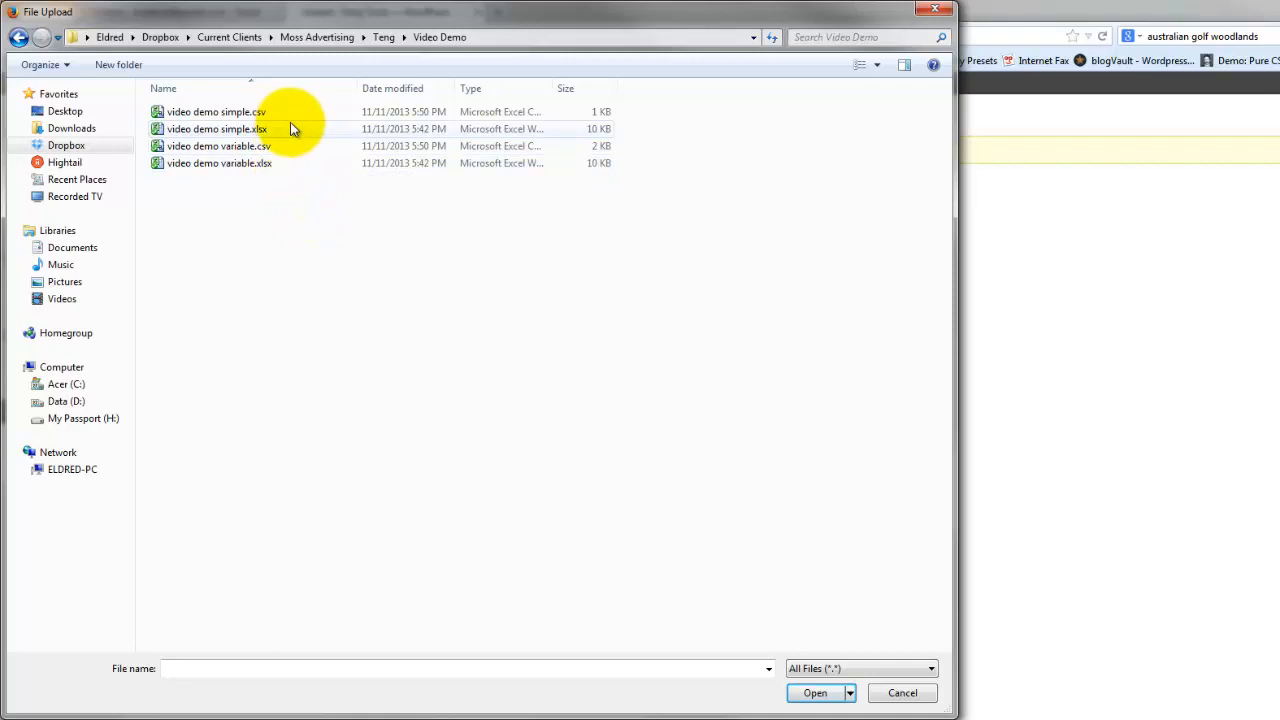
left_click(390, 88)
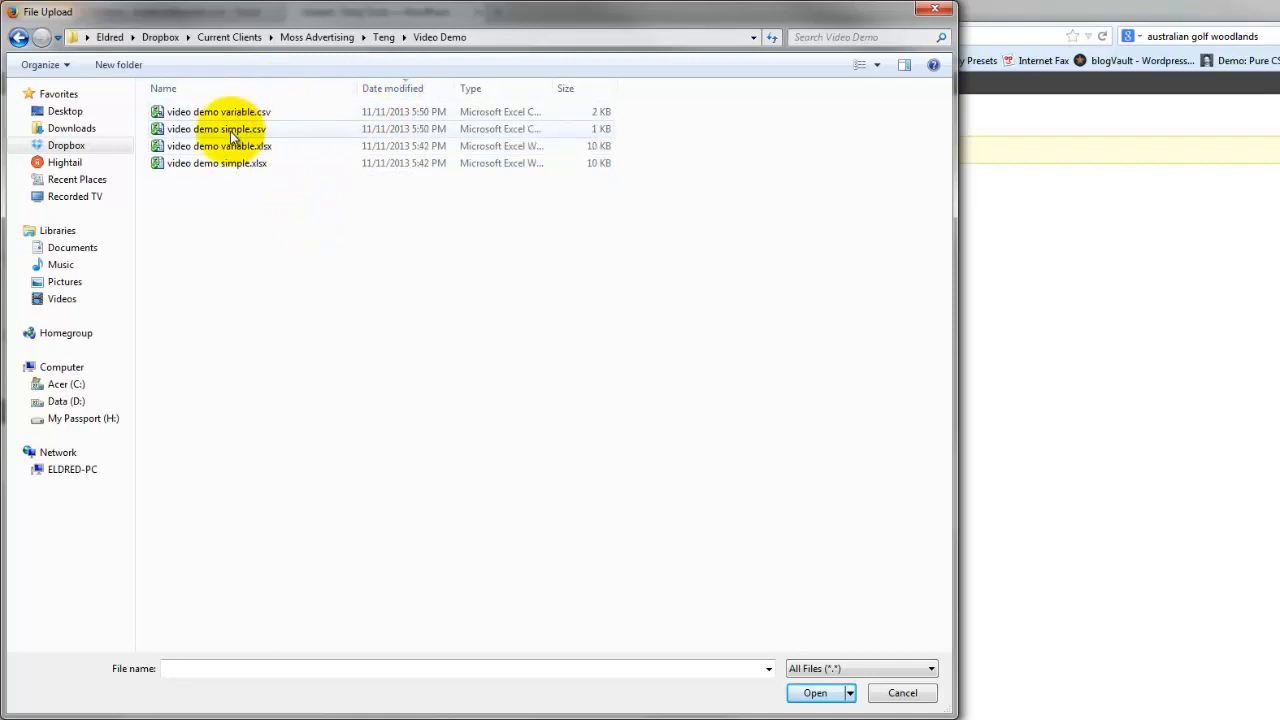
double_click(230, 131)
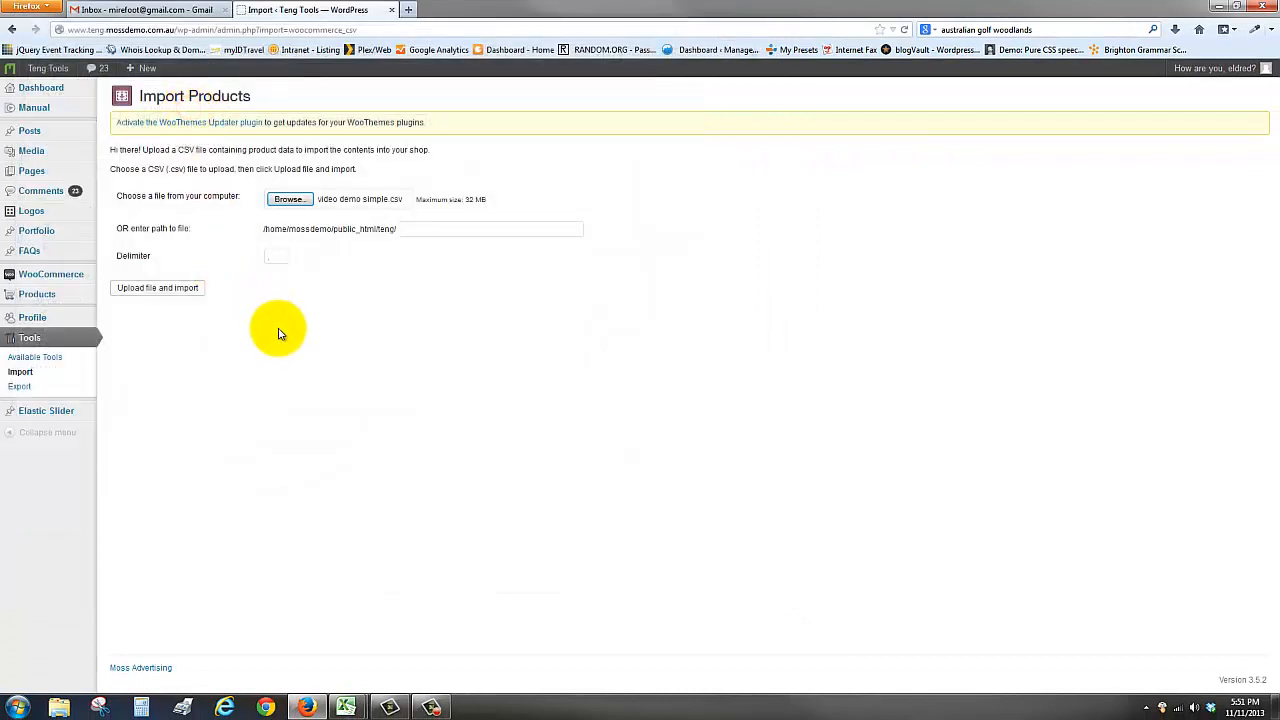
left_click(155, 291)
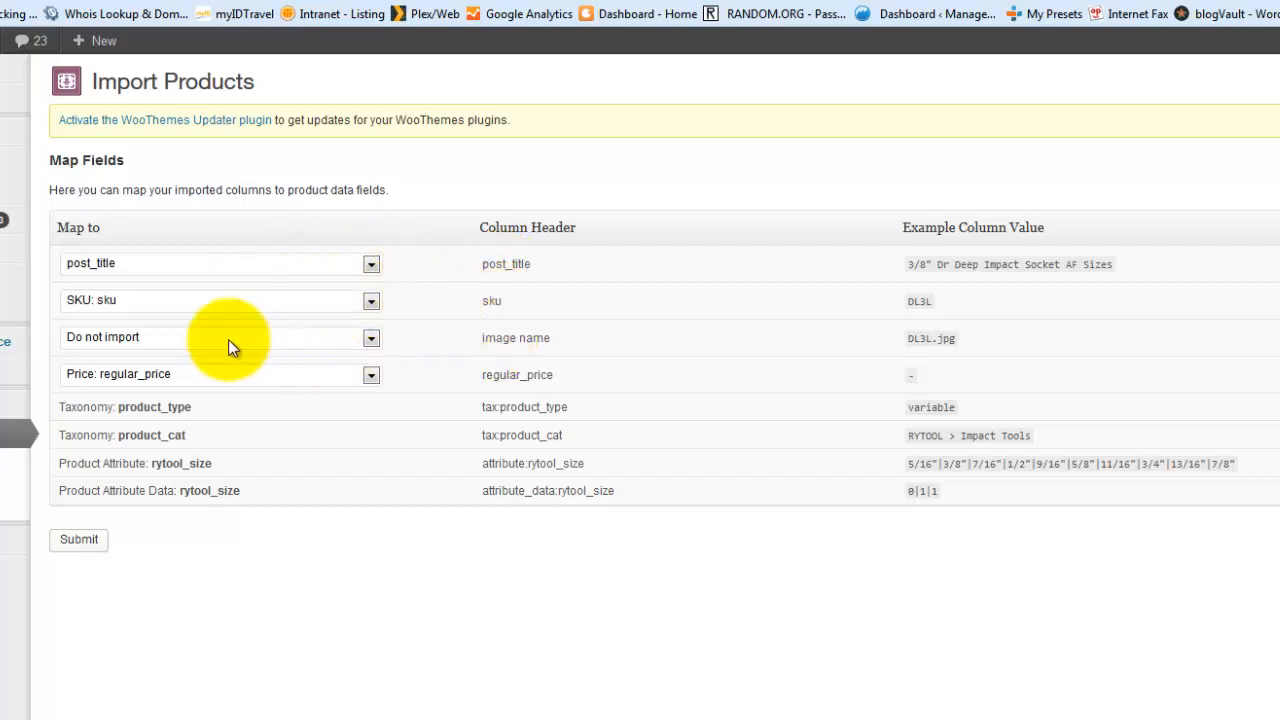
Map the image name column to Images/Gallery and submit the product import
left_click(371, 340)
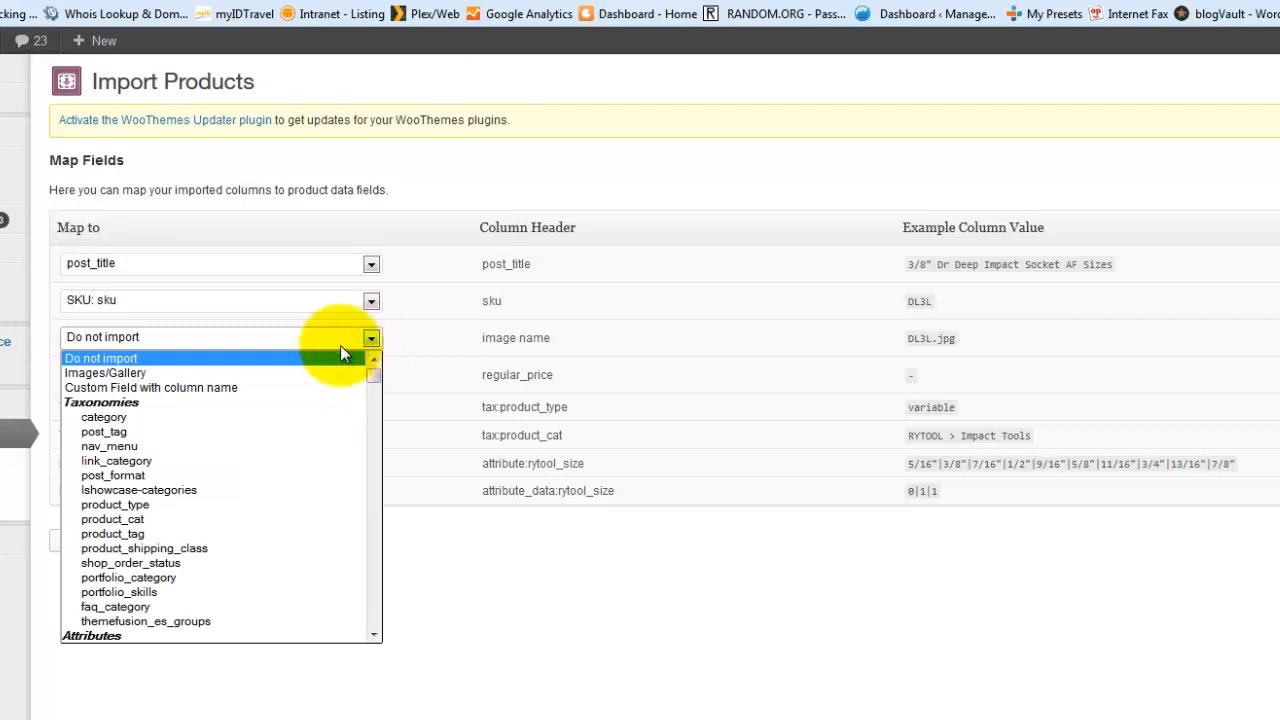
left_click(120, 374)
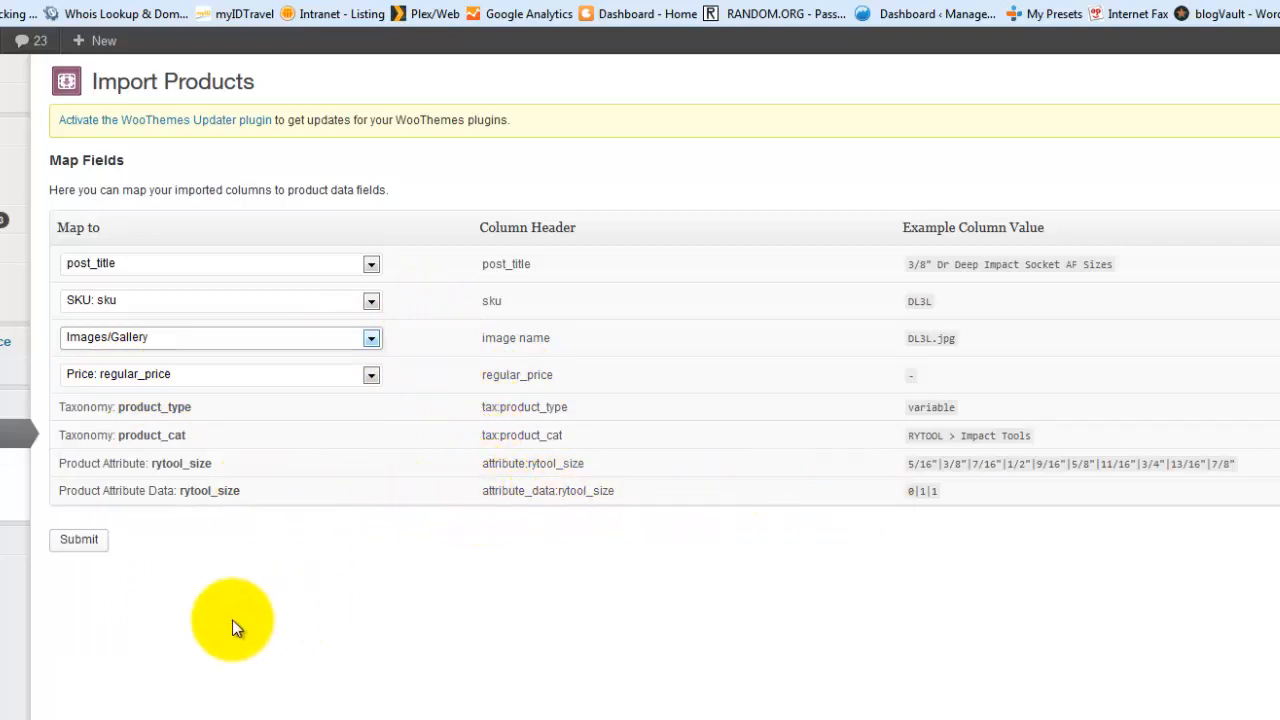
left_click(80, 542)
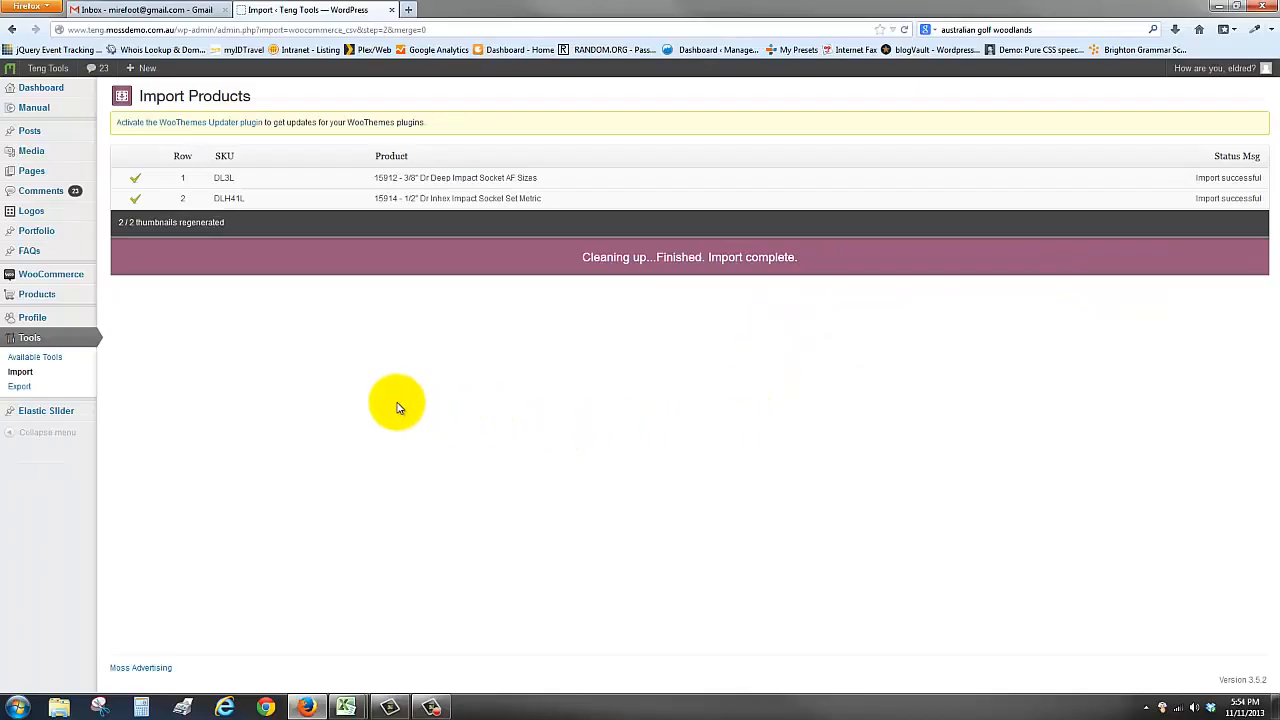
Return to the CSV Import Suite and start an Import Variations upload
mouse_move(63, 277)
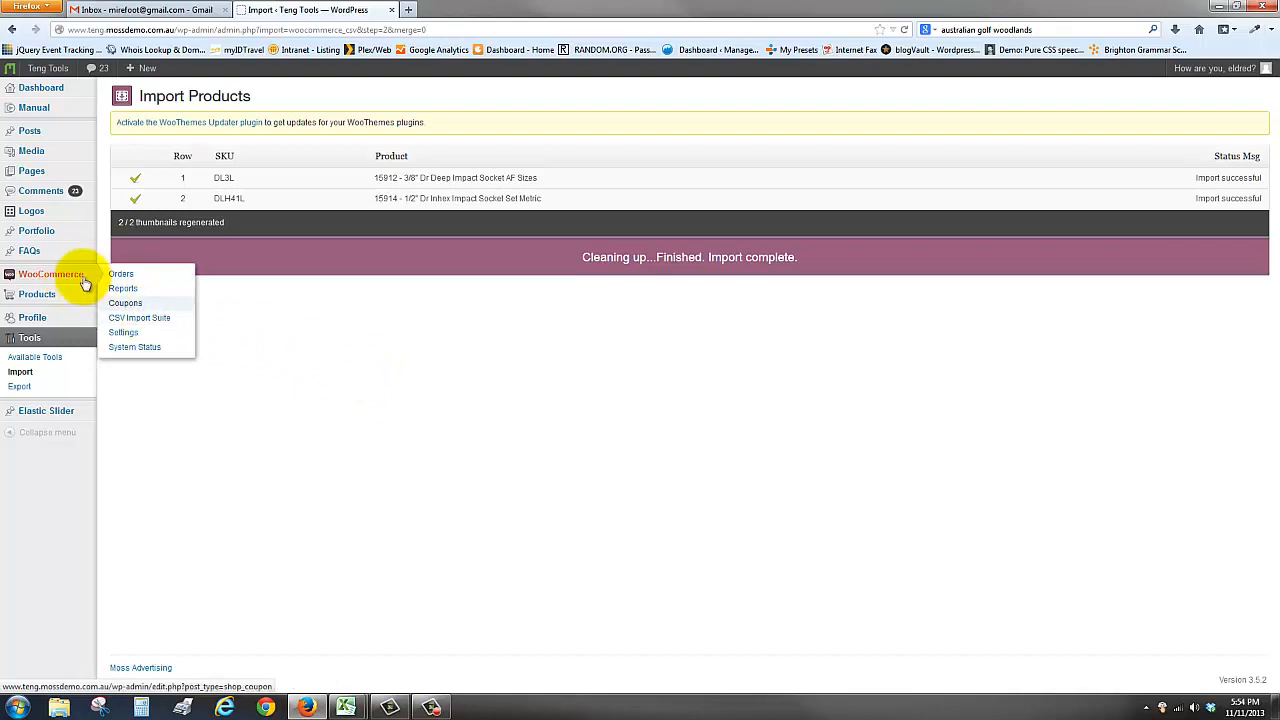
left_click(142, 319)
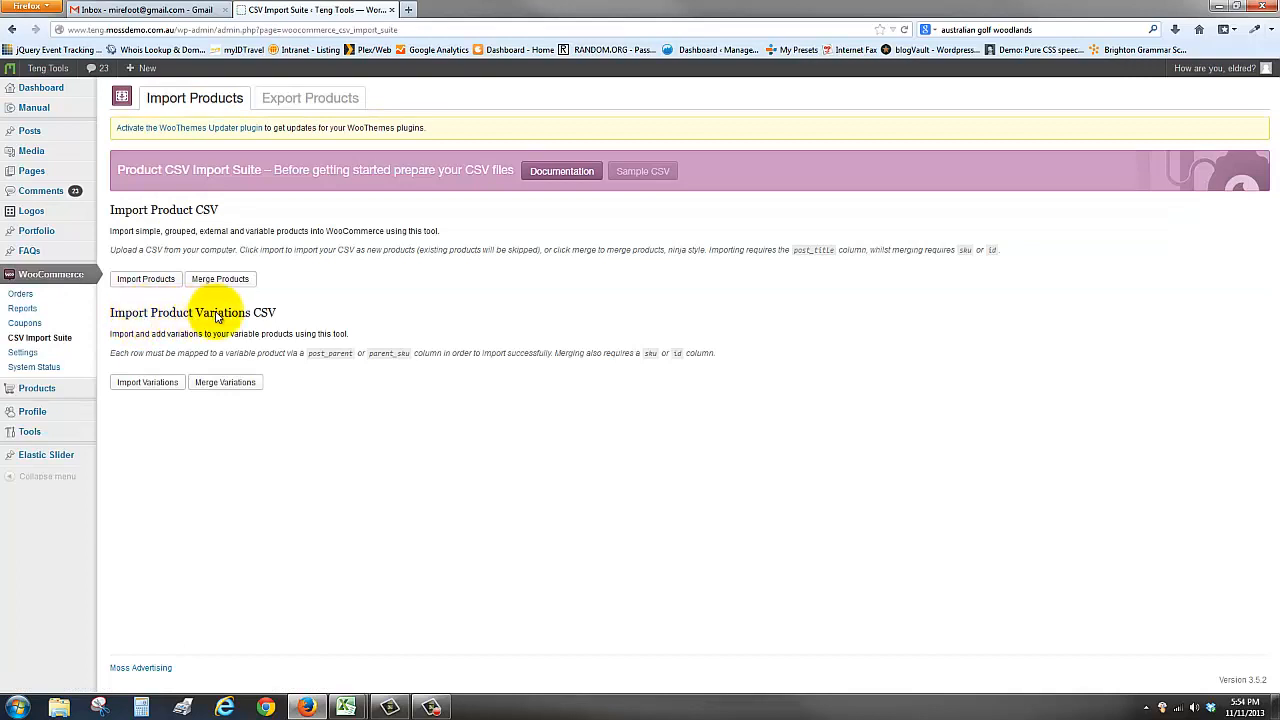
left_click(146, 385)
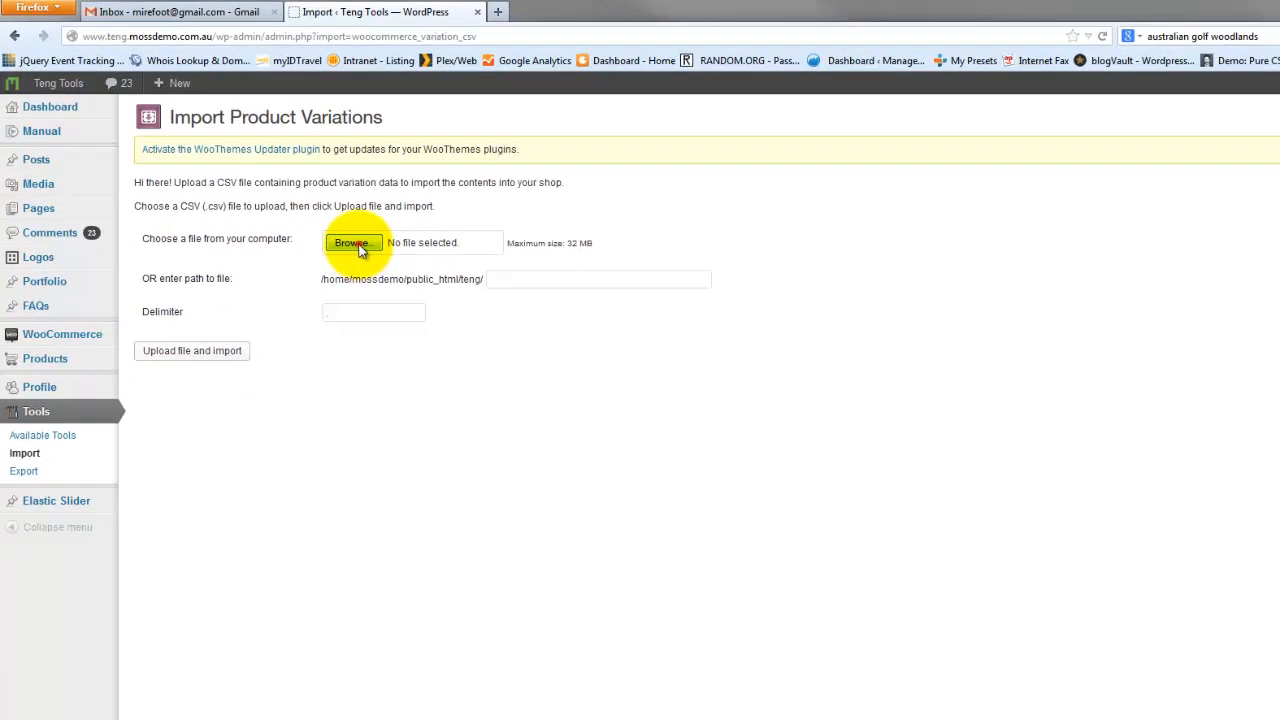
Choose video demo variable.csv from the Video Demo folder and upload it for variation import
left_click(337, 238)
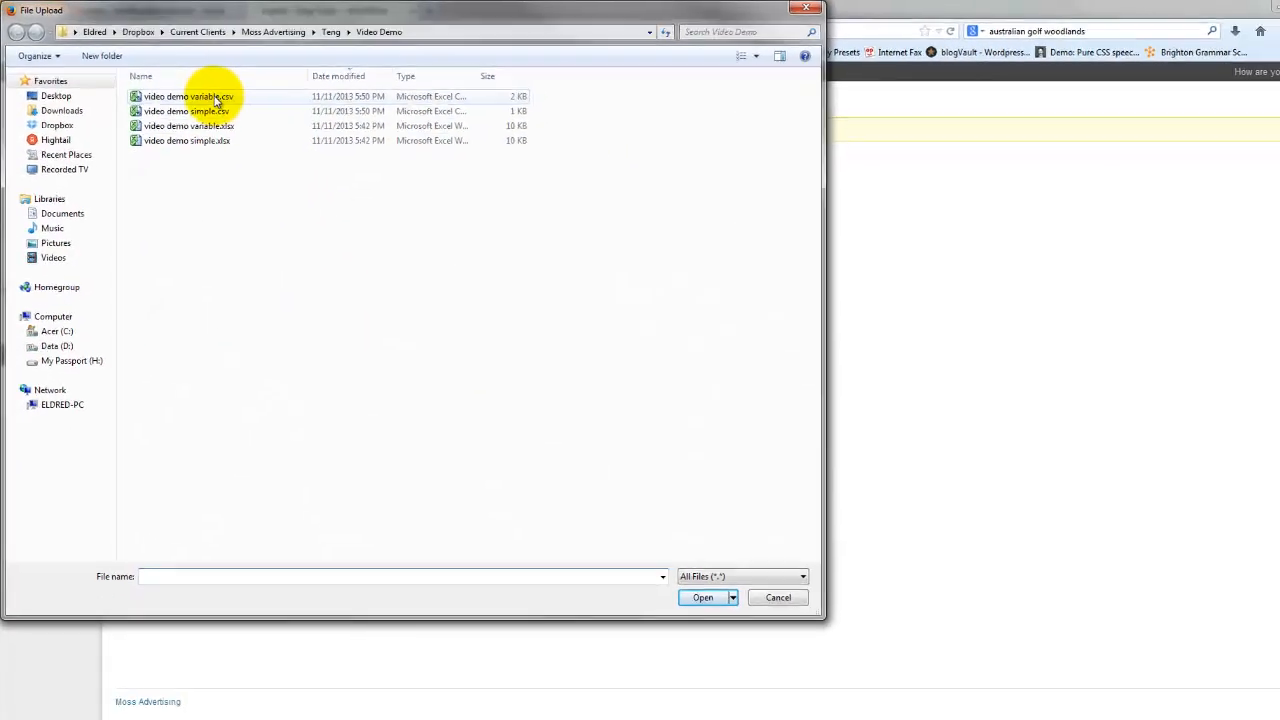
double_click(205, 106)
left_click(171, 287)
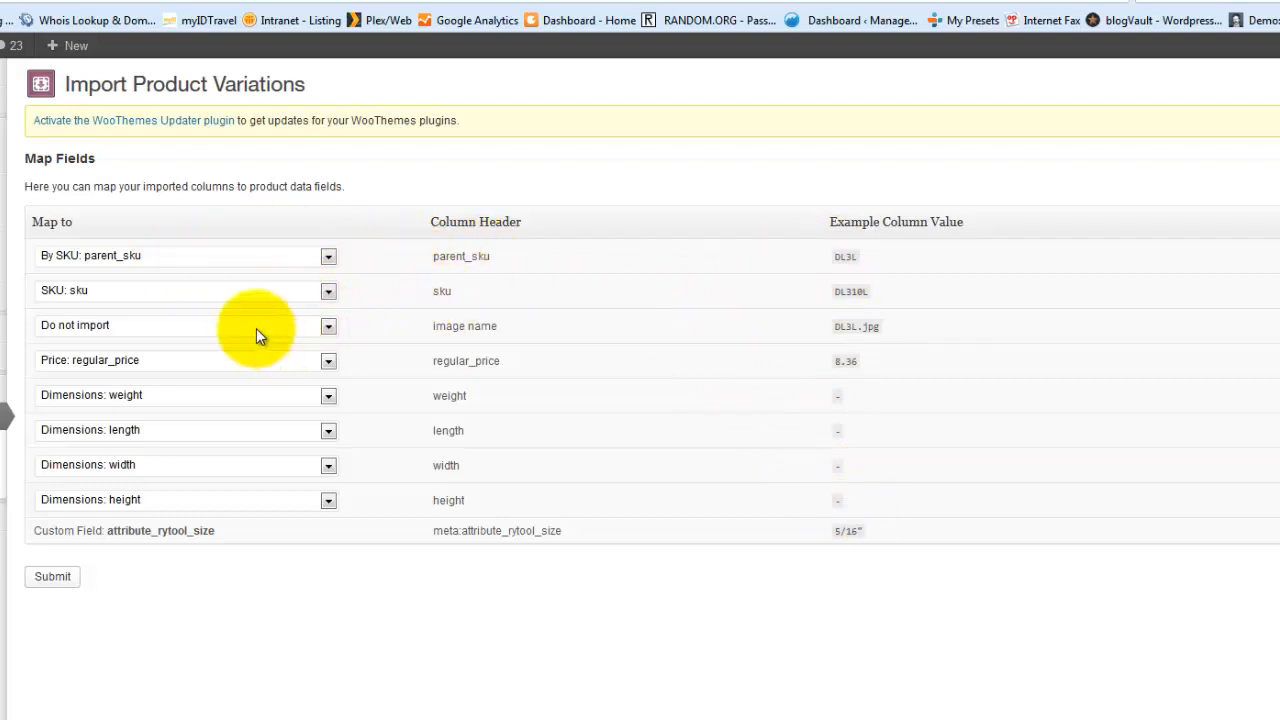
Leave the image name column set to Do not import and submit the variations import
left_click(329, 325)
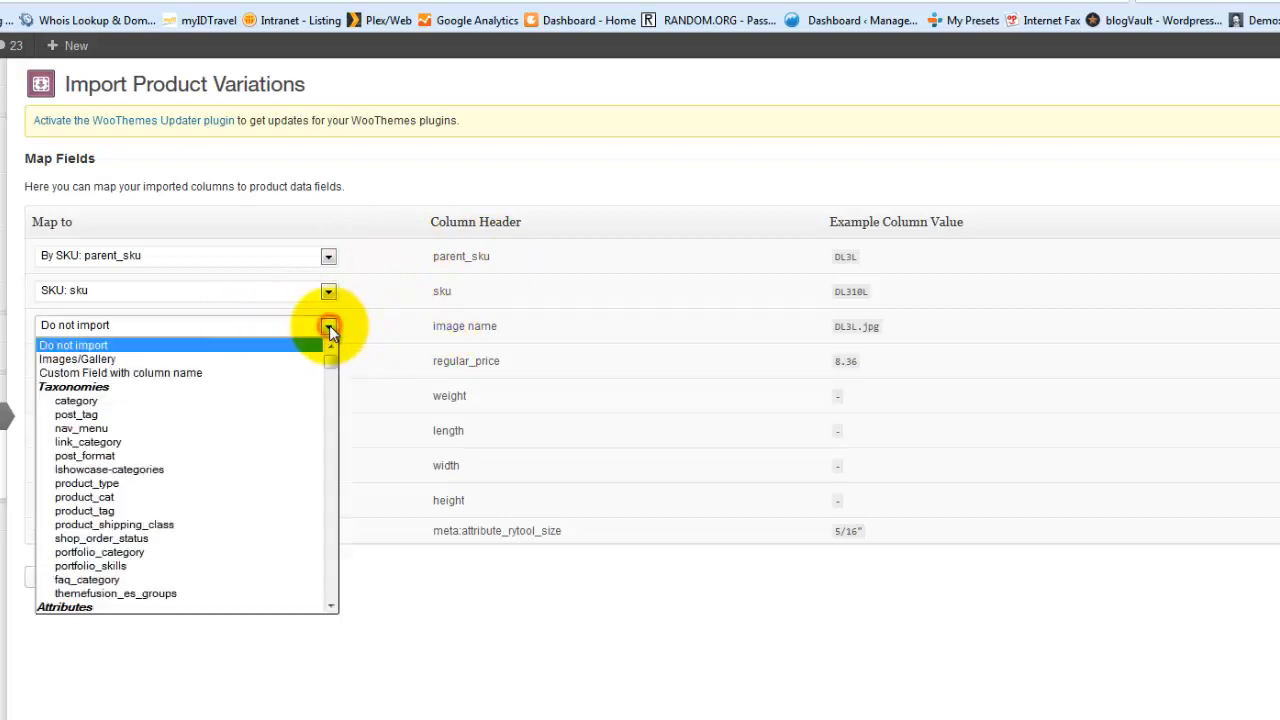
left_click(273, 357)
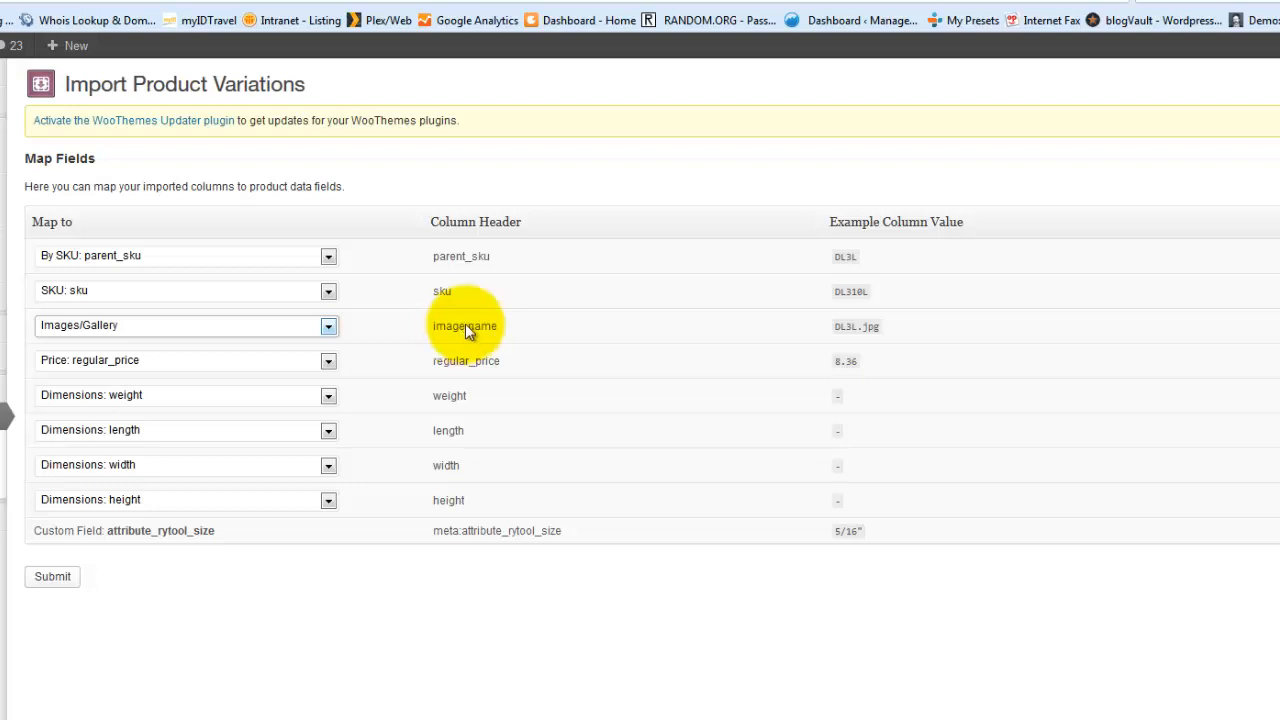
left_click(328, 326)
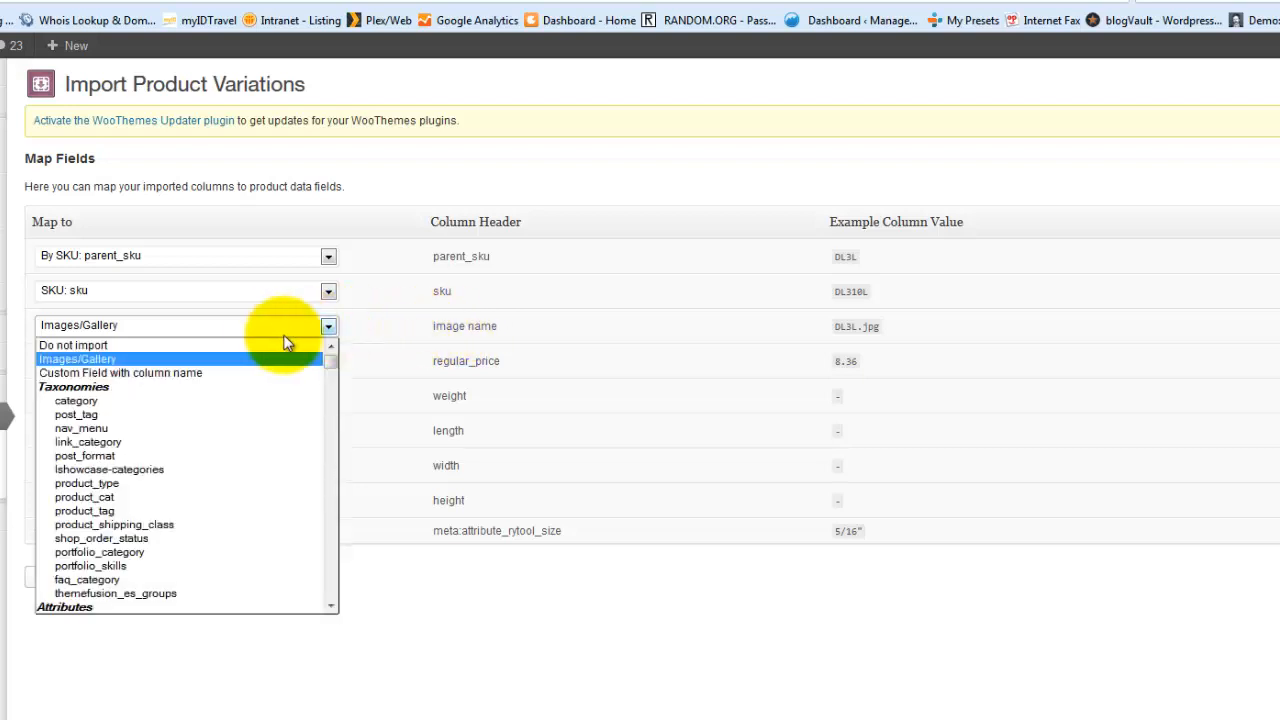
left_click(211, 345)
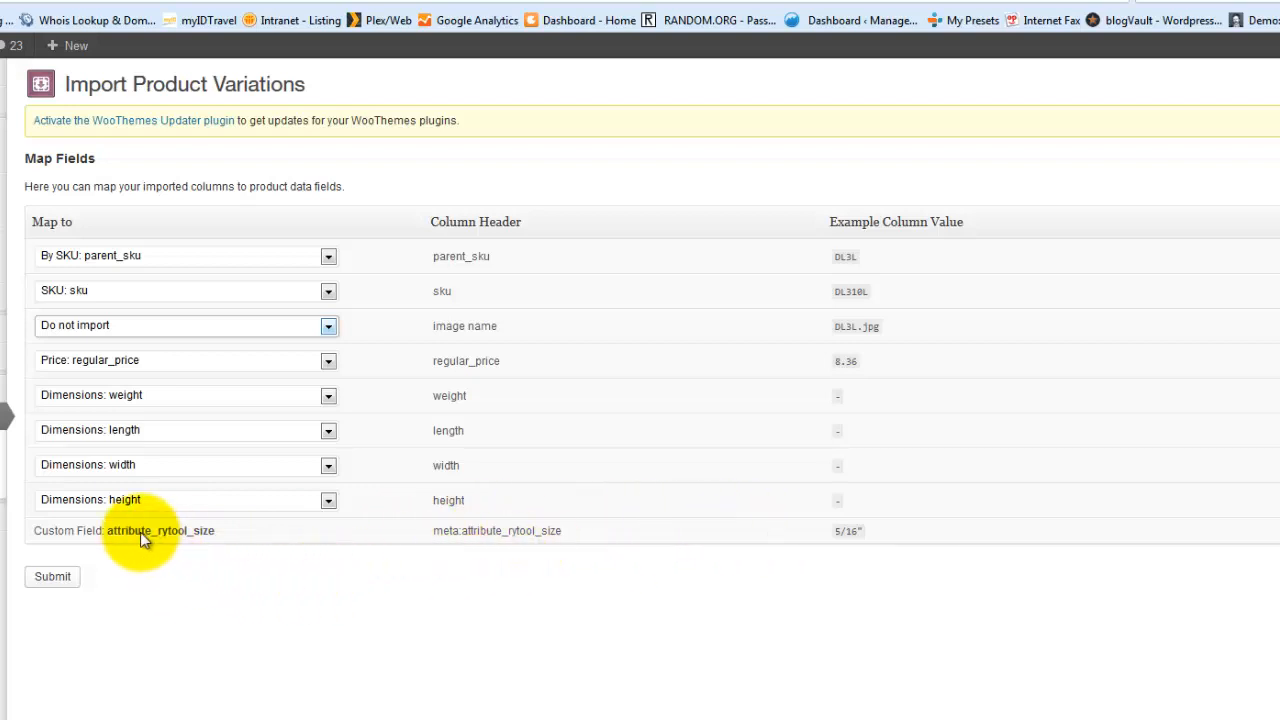
left_click(54, 586)
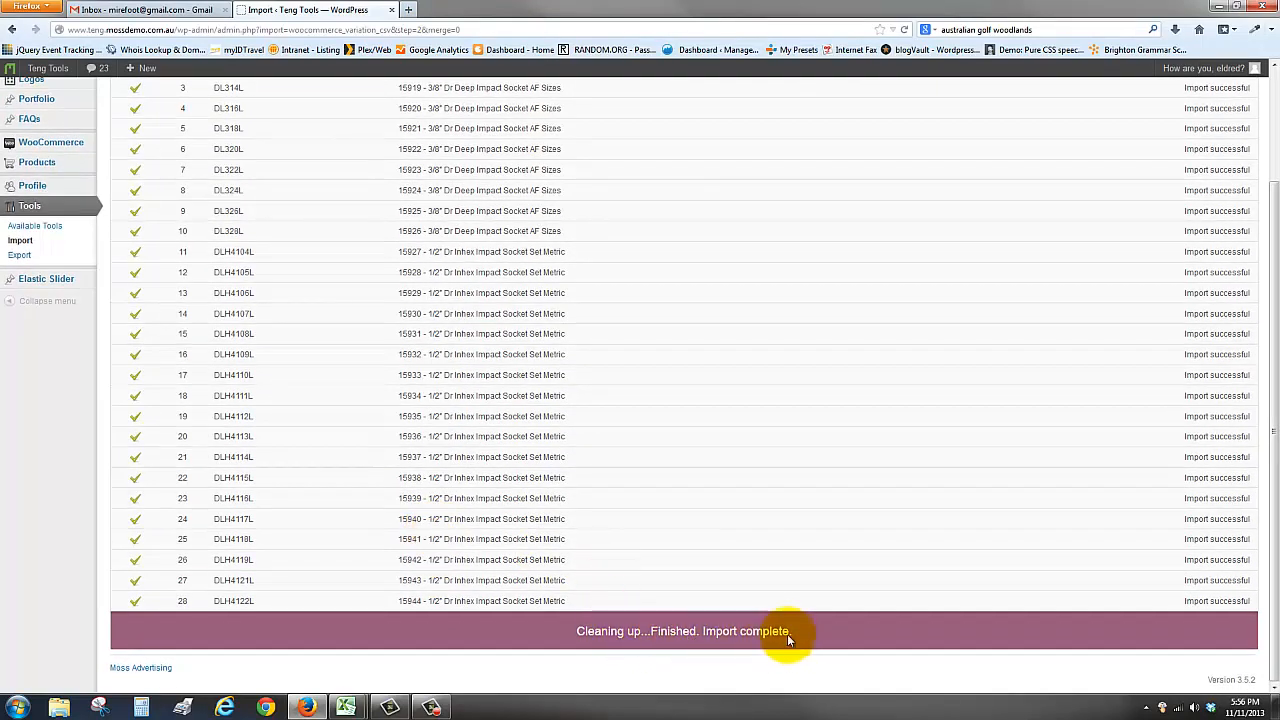
View the imported 3/8" Dr Deep Impact Socket AF Sizes product on the storefront and choose the 9/16" rytool_size option
scroll(356, 538, "up", 2)
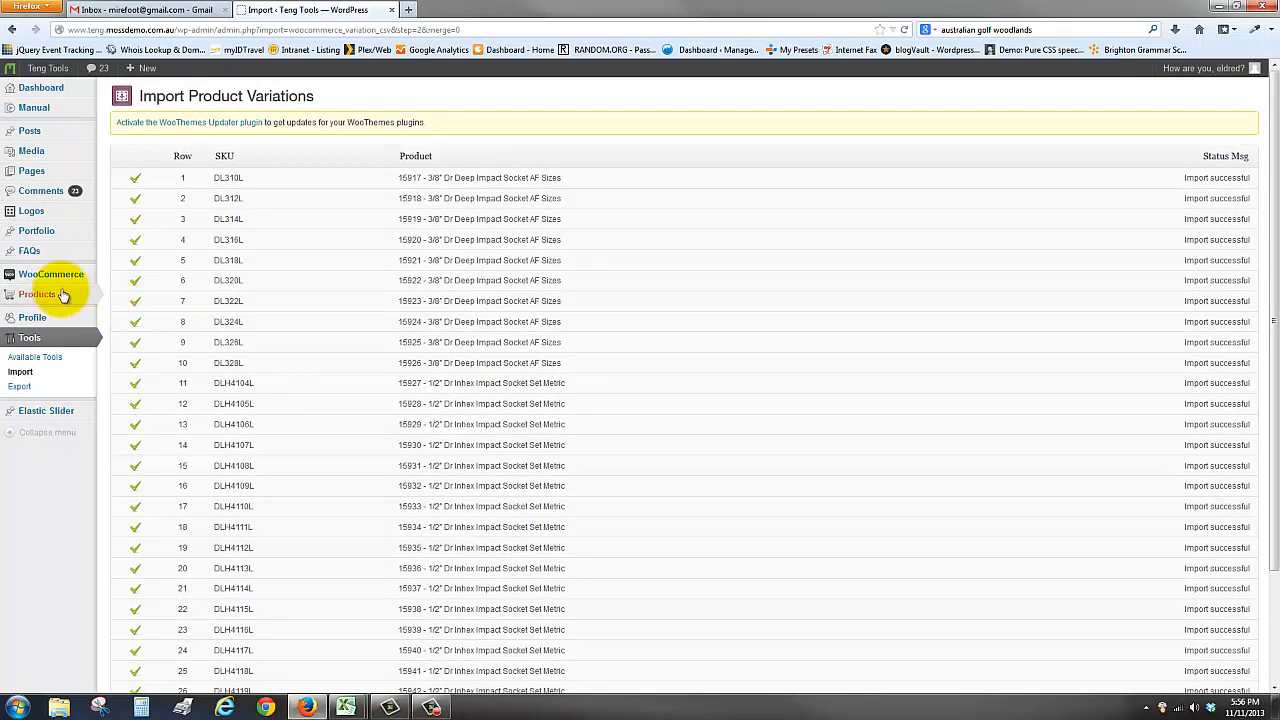
mouse_move(48, 296)
left_click(126, 295)
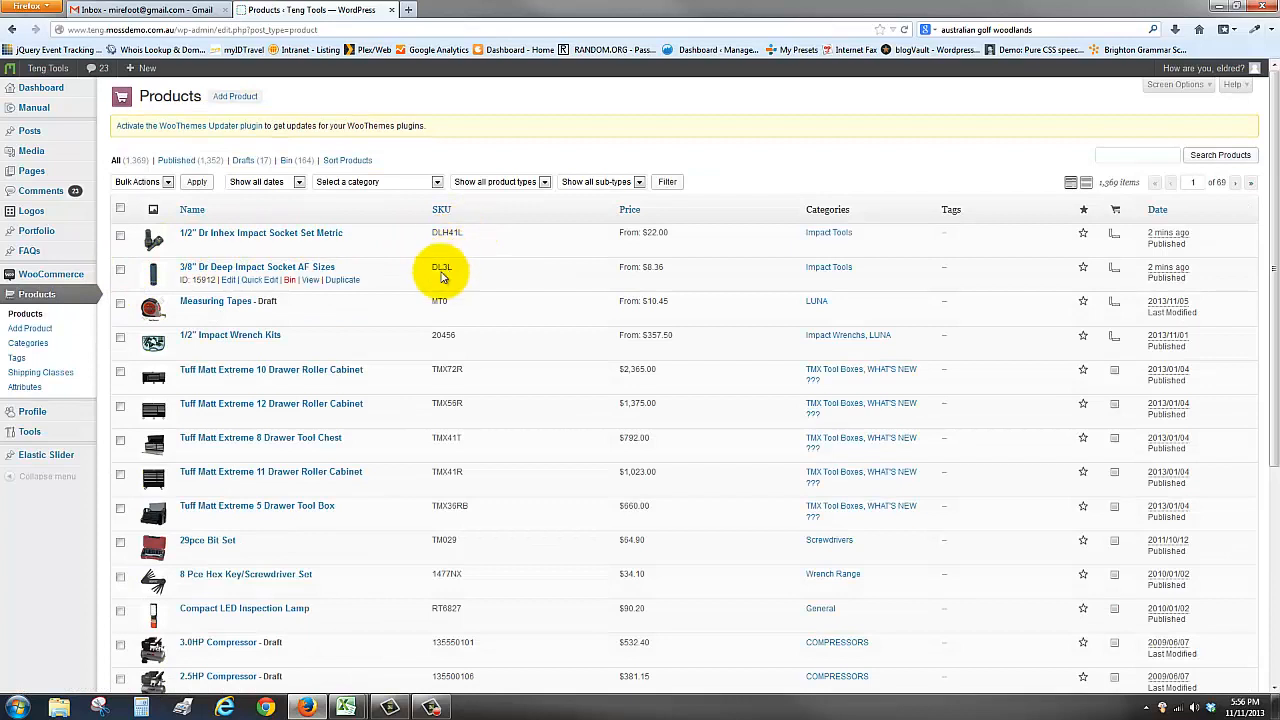
left_click(309, 281)
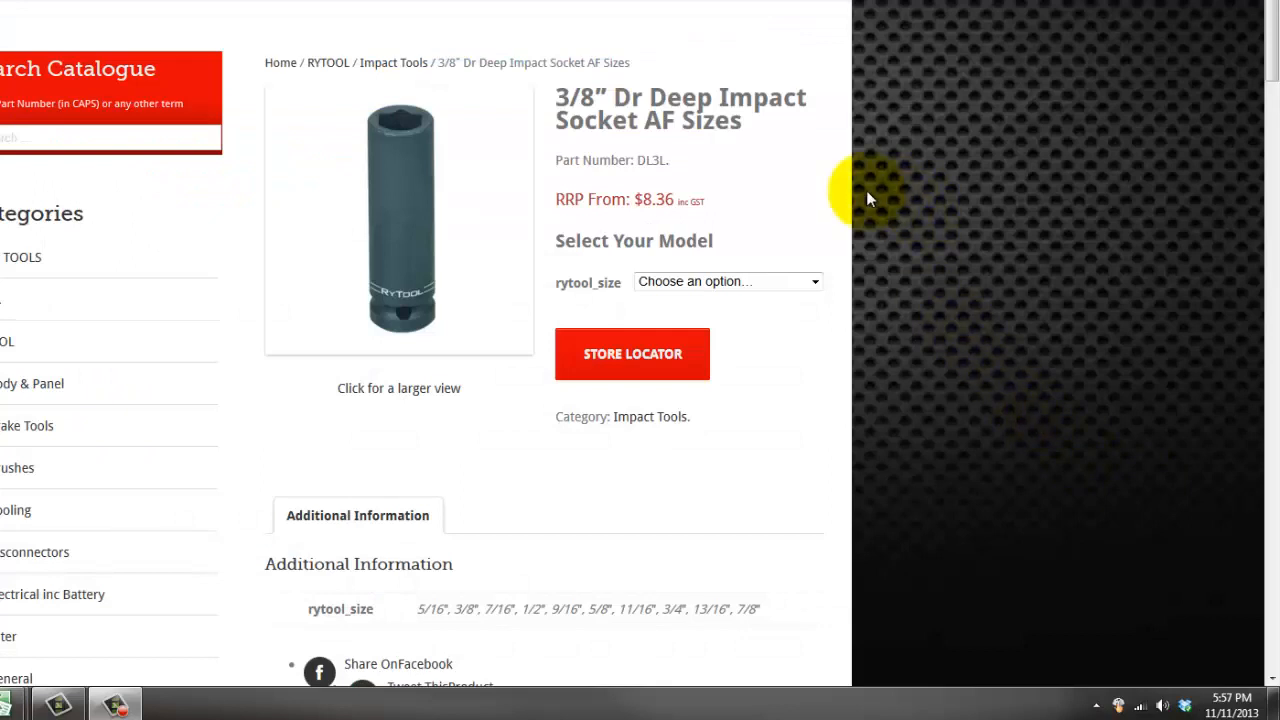
left_click(757, 284)
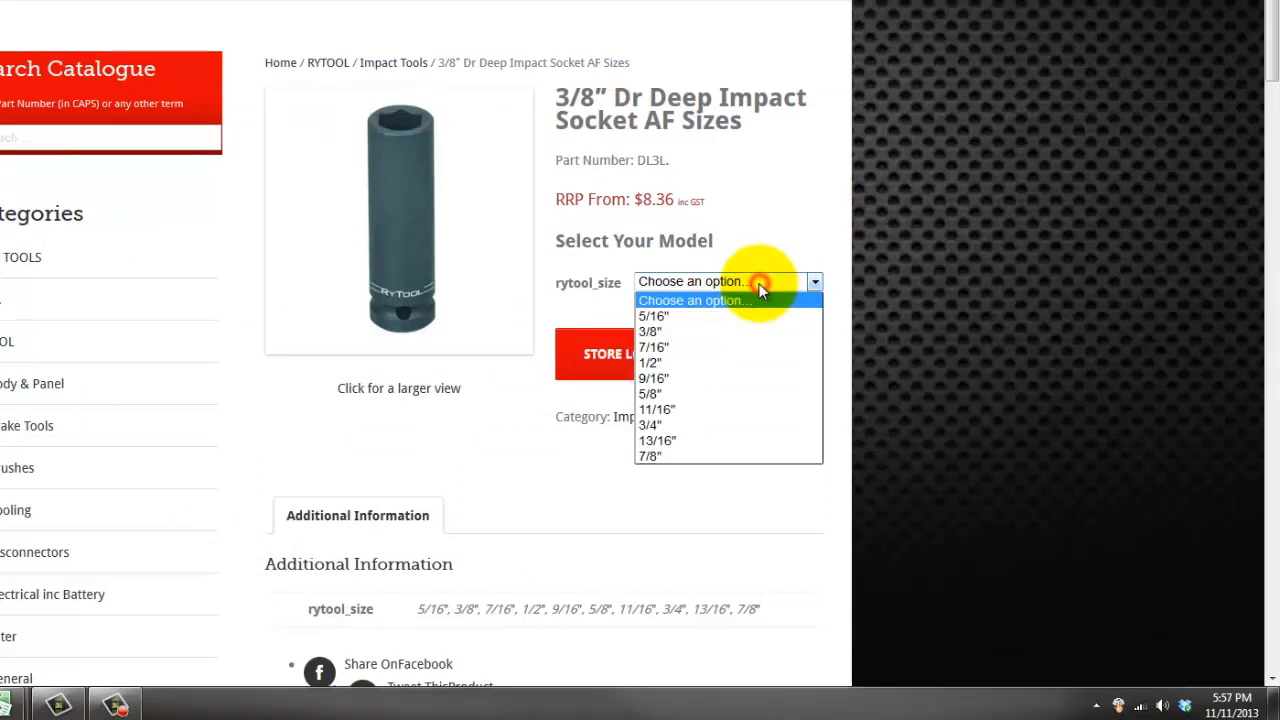
left_click(669, 379)
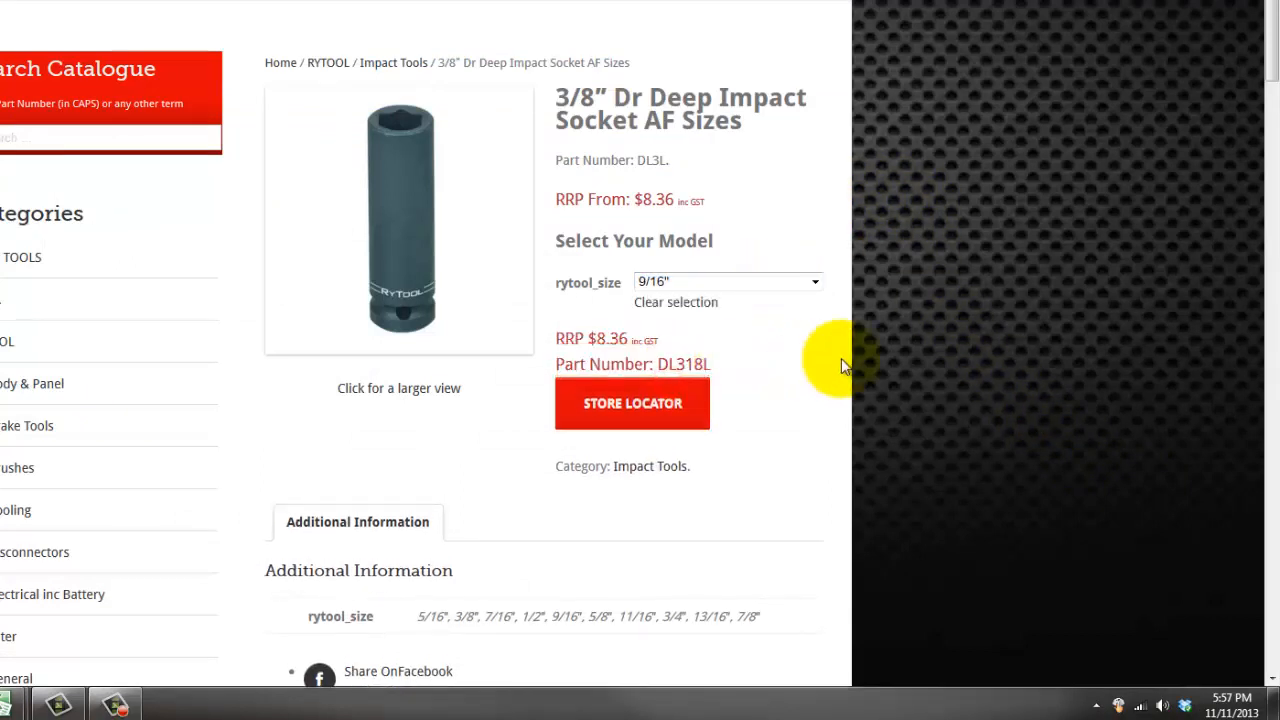